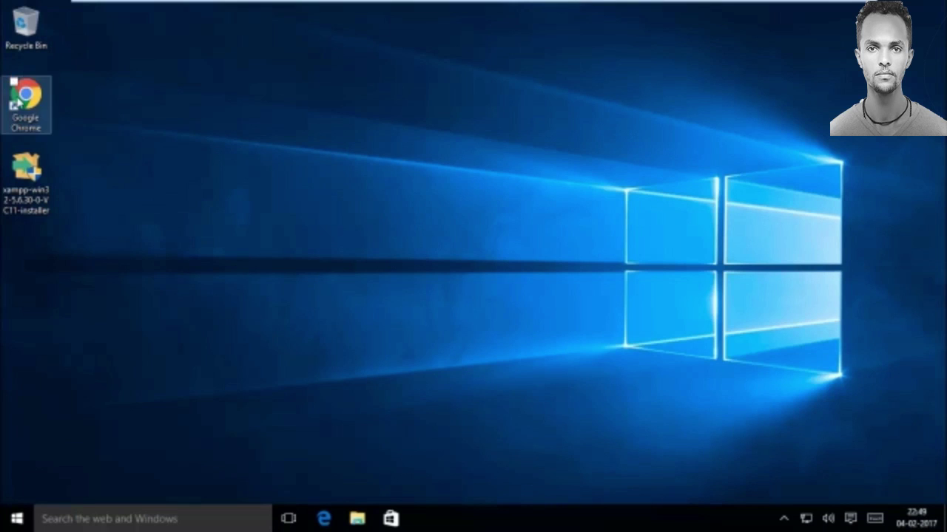
Switch to Google Chrome, search the web for xampp and maximize the browser window
click(33, 108)
double_click(32, 107)
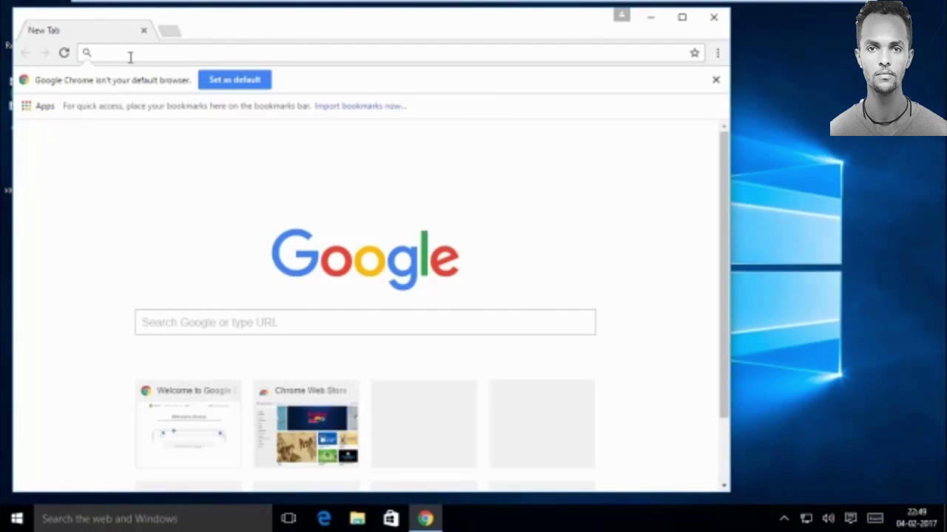
text(xampp)
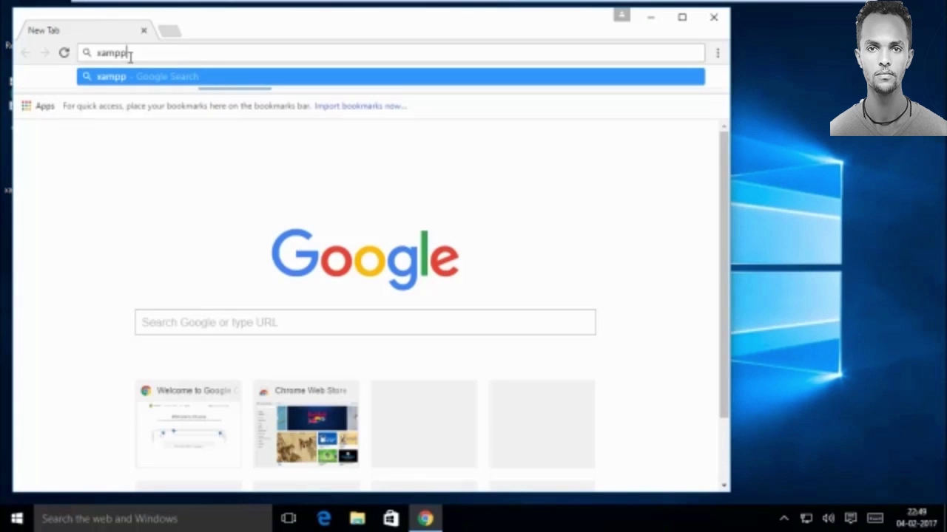
key(Return)
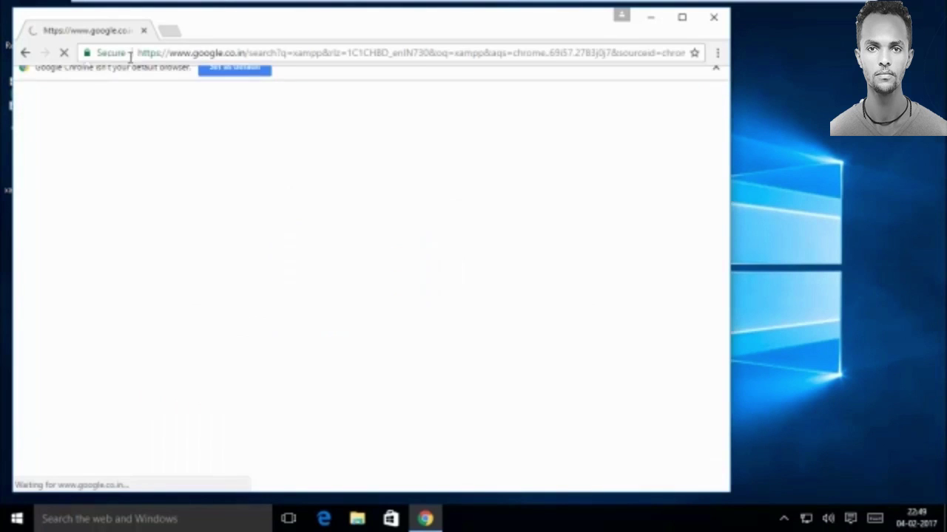
click(685, 21)
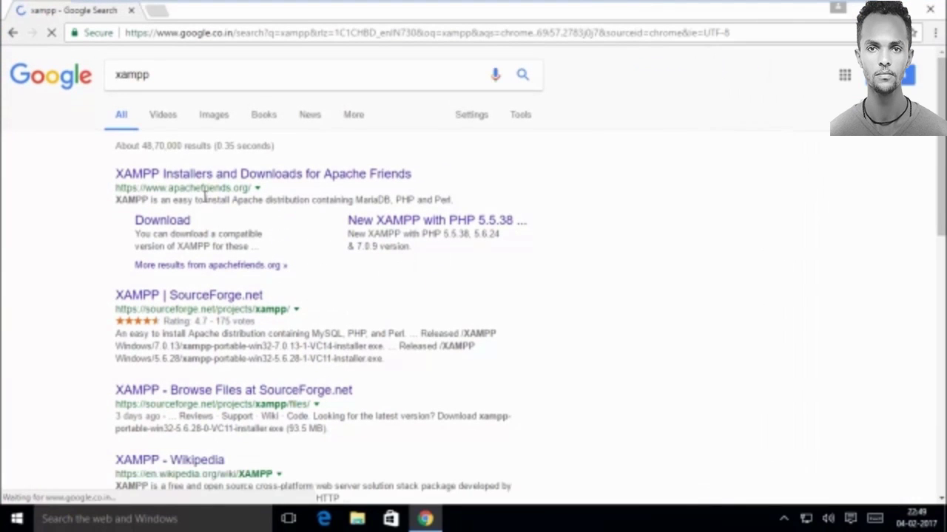
Download XAMPP for Windows v5.6.30 (PHP 5.6.30) from the Apache Friends site, then close the success page and minimize the browser
click(118, 173)
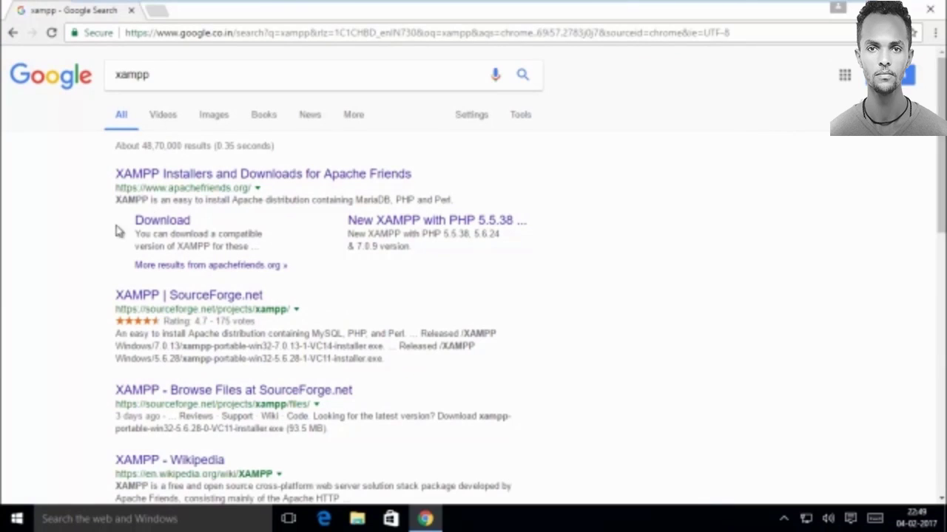
click(192, 174)
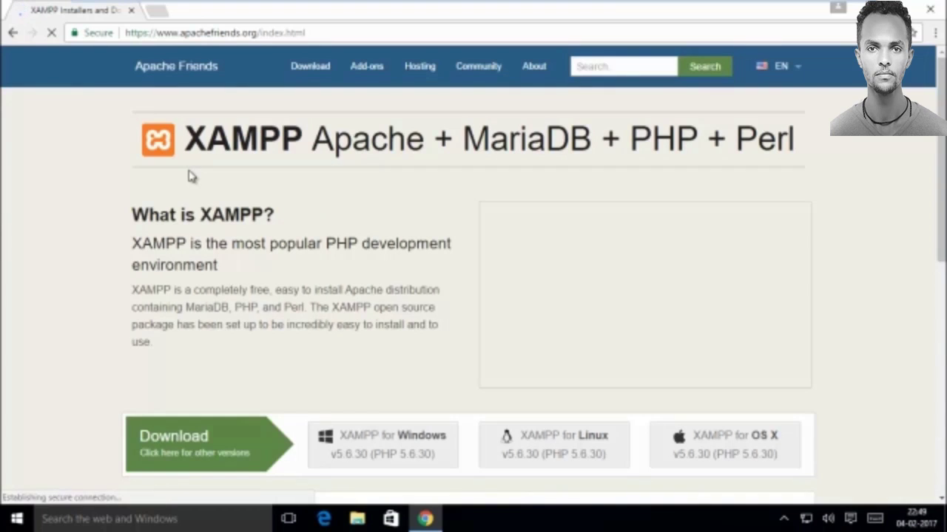
scroll(188, 175, down, 1)
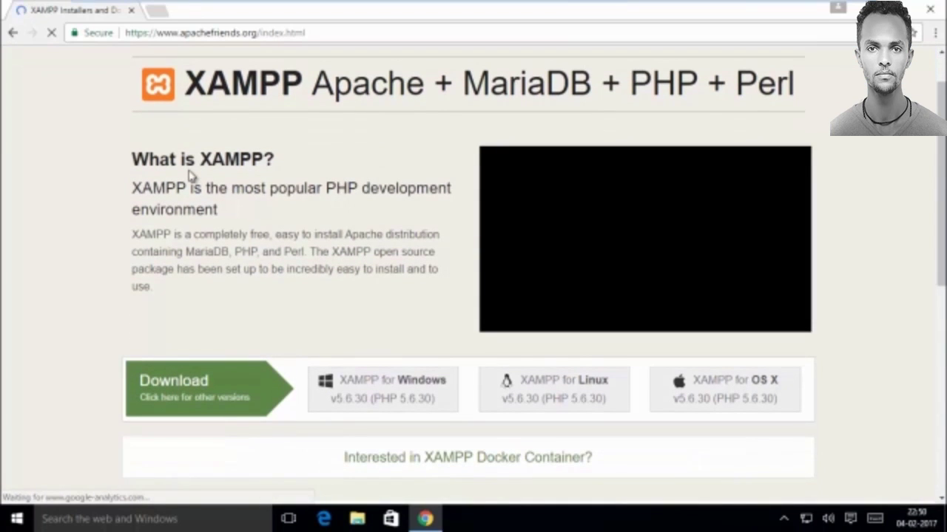
scroll(189, 175, down, 1)
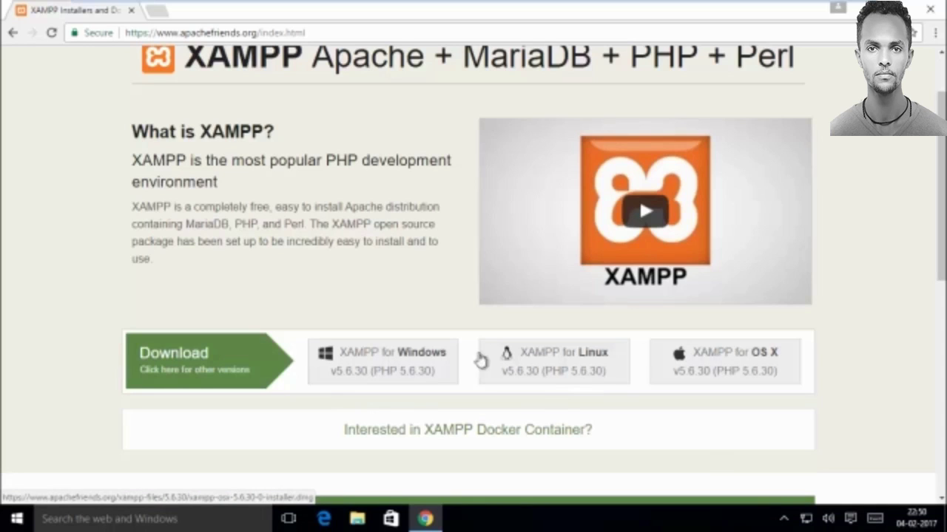
click(385, 364)
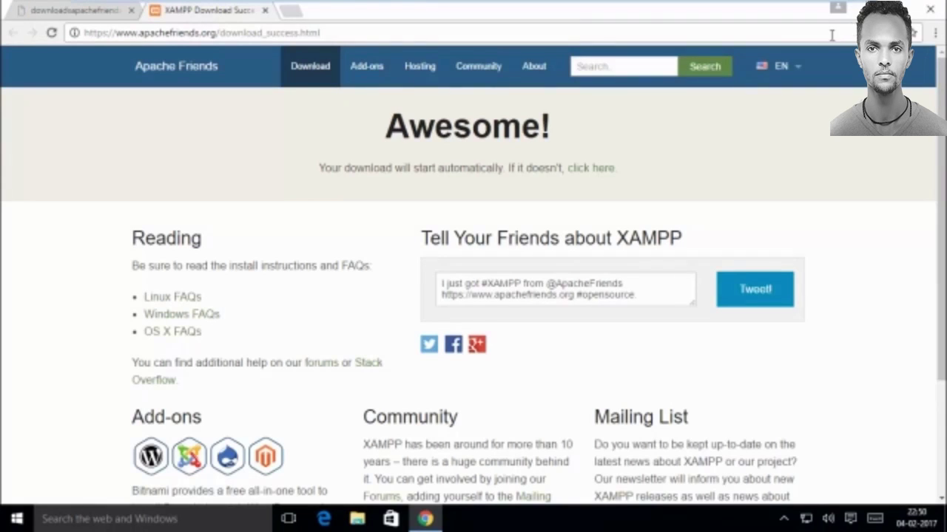
click(264, 10)
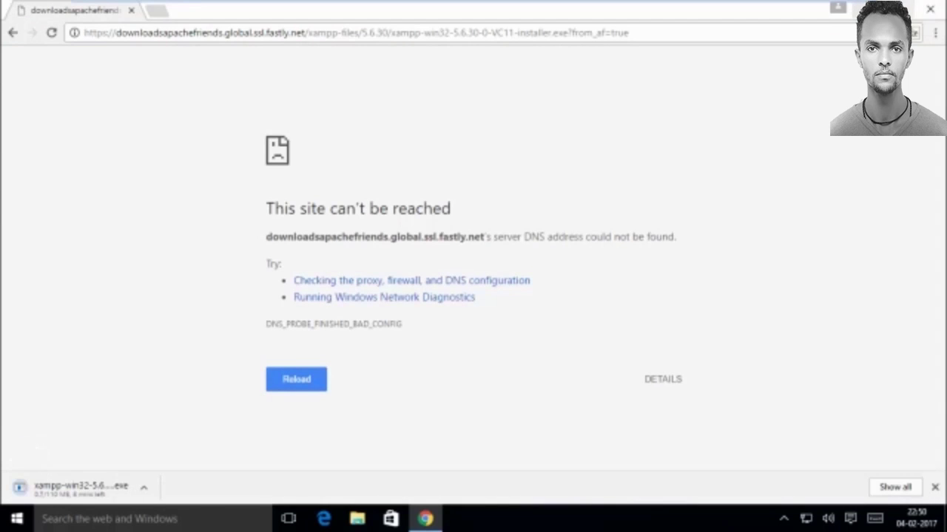
click(863, 9)
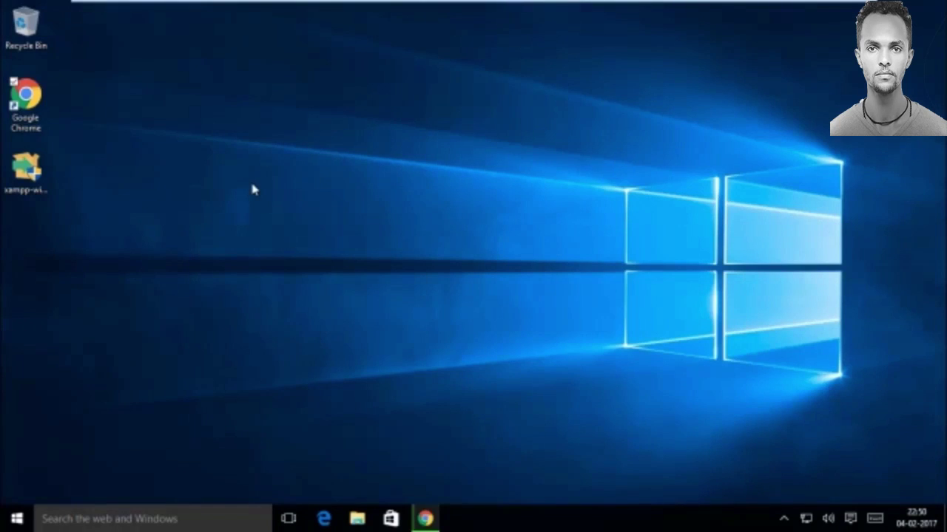
Launch the XAMPP installer from the desktop, permit it to make changes and dismiss the User Account Control warning
click(25, 178)
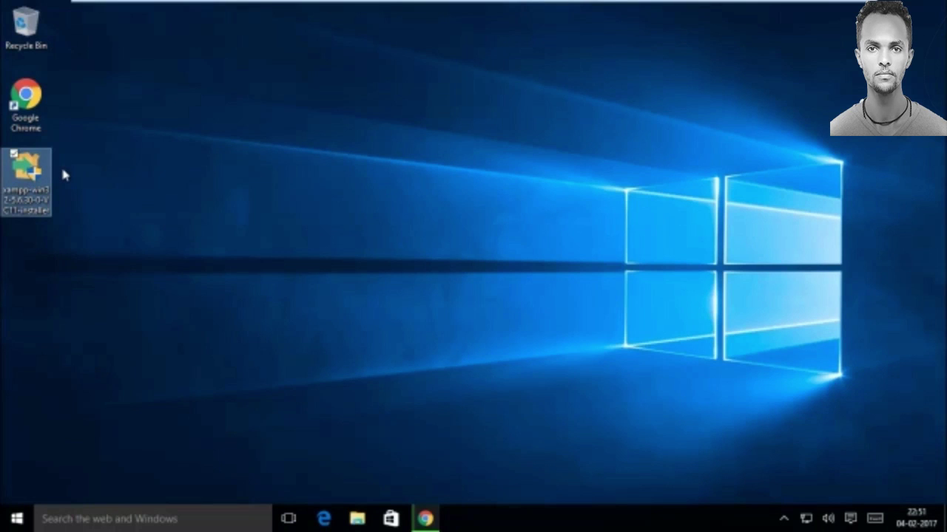
double_click(39, 180)
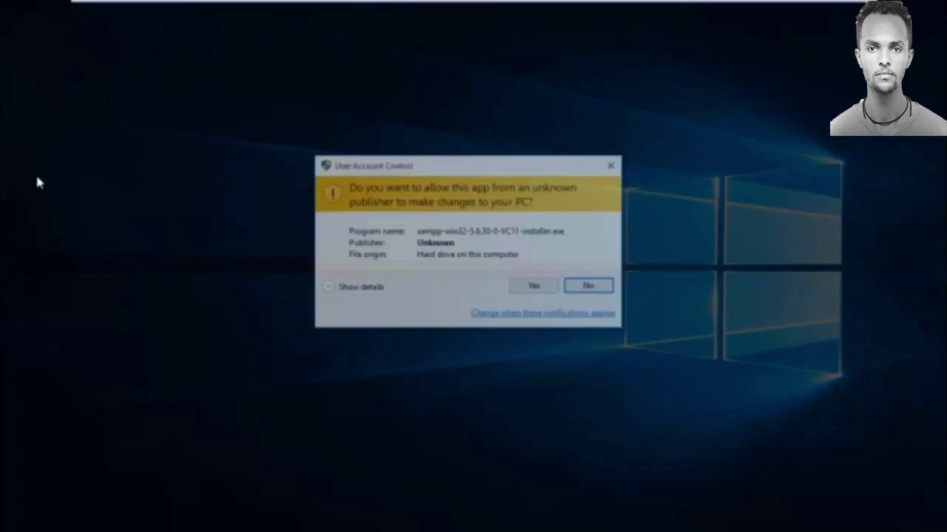
click(536, 288)
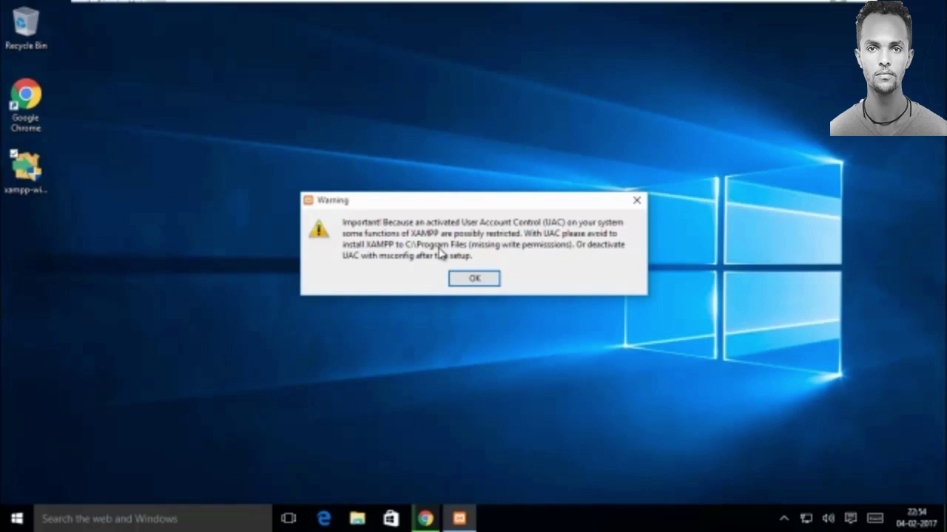
click(470, 281)
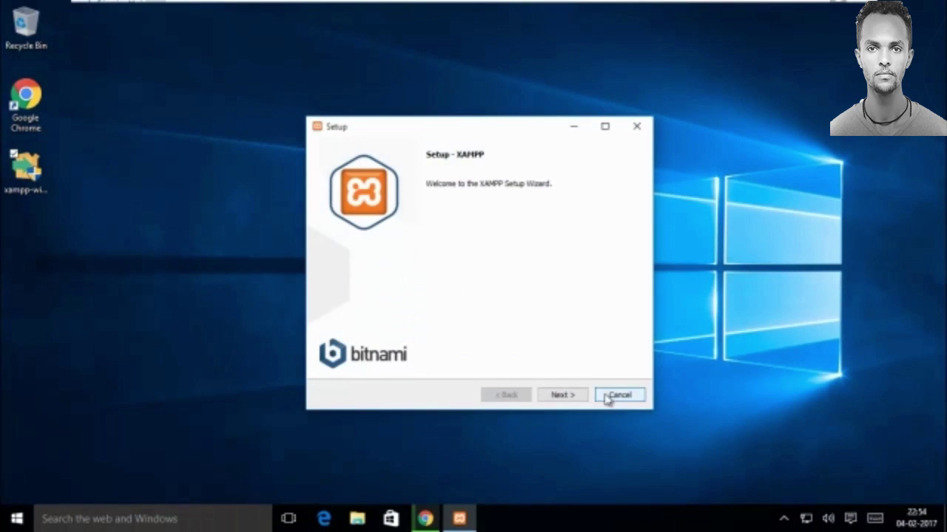
Install XAMPP with all components selected, using C:\xampp as the installation folder
click(564, 396)
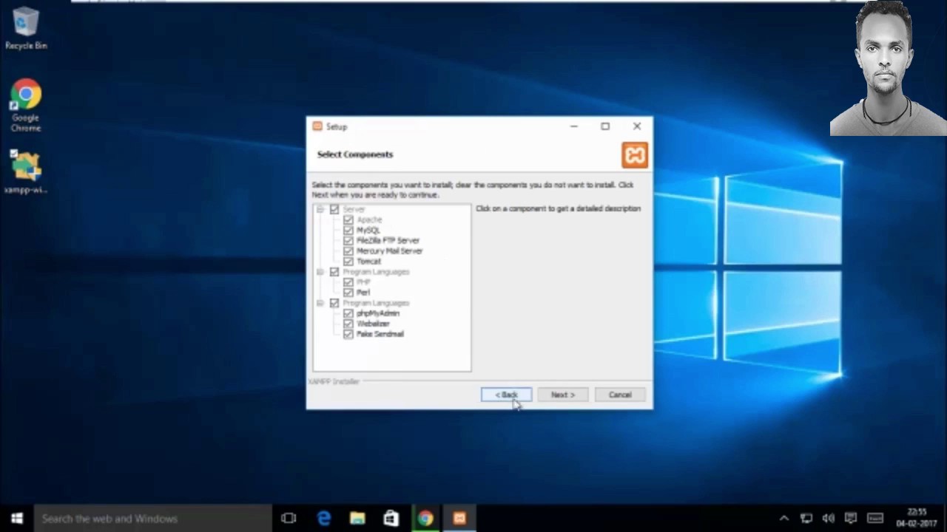
click(562, 396)
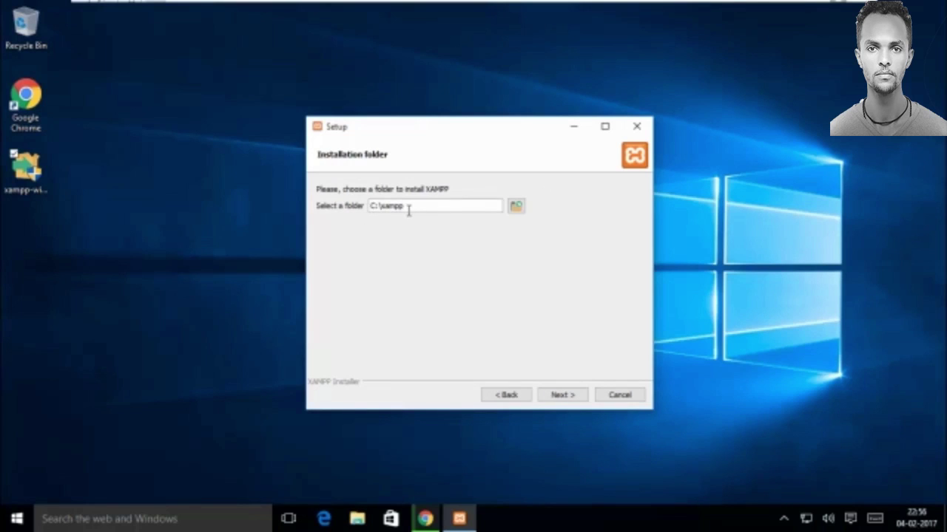
drag(412, 207, 366, 205)
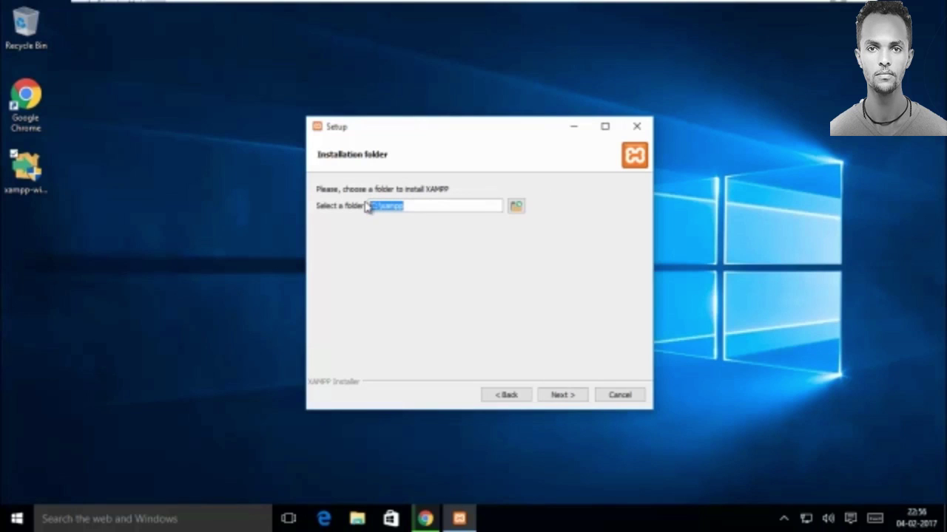
click(419, 207)
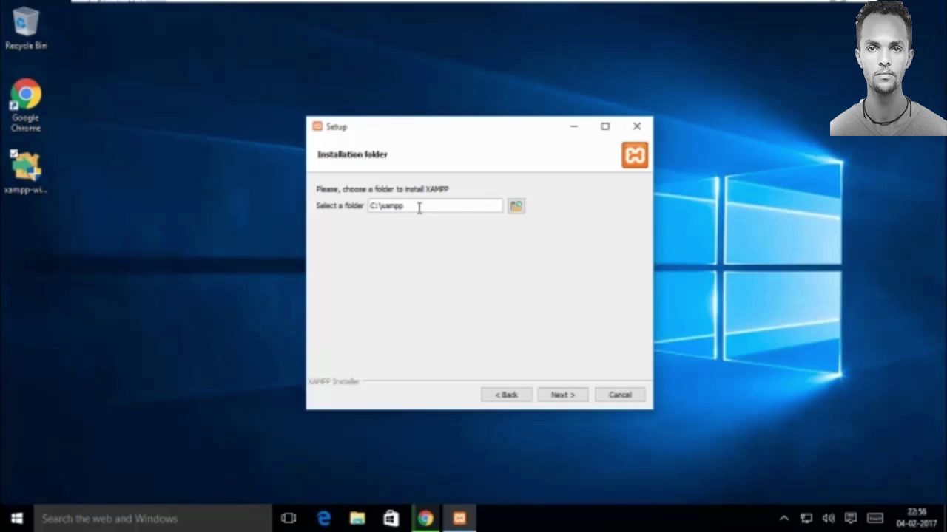
double_click(376, 213)
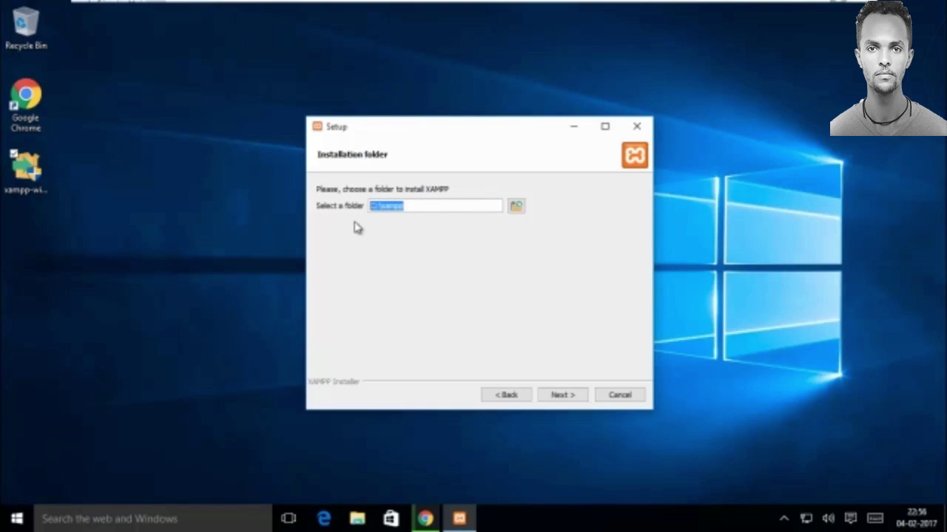
click(567, 398)
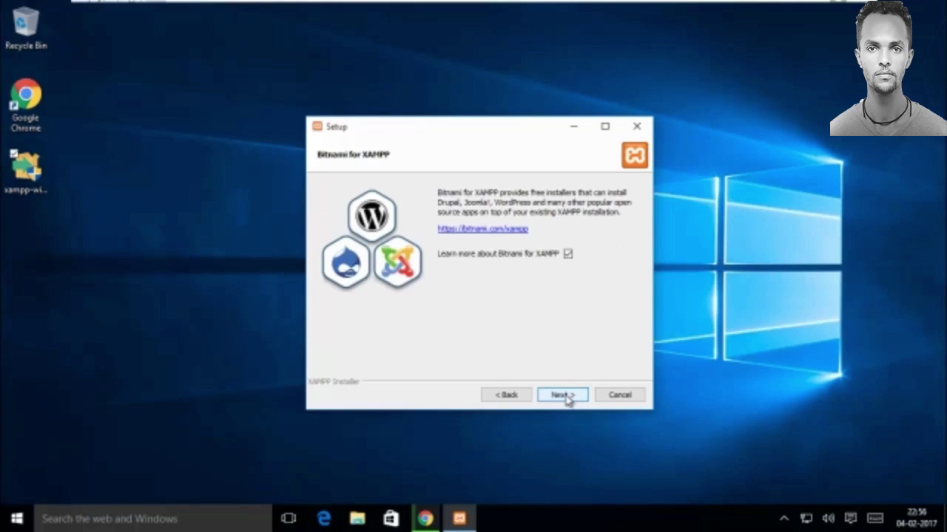
click(566, 397)
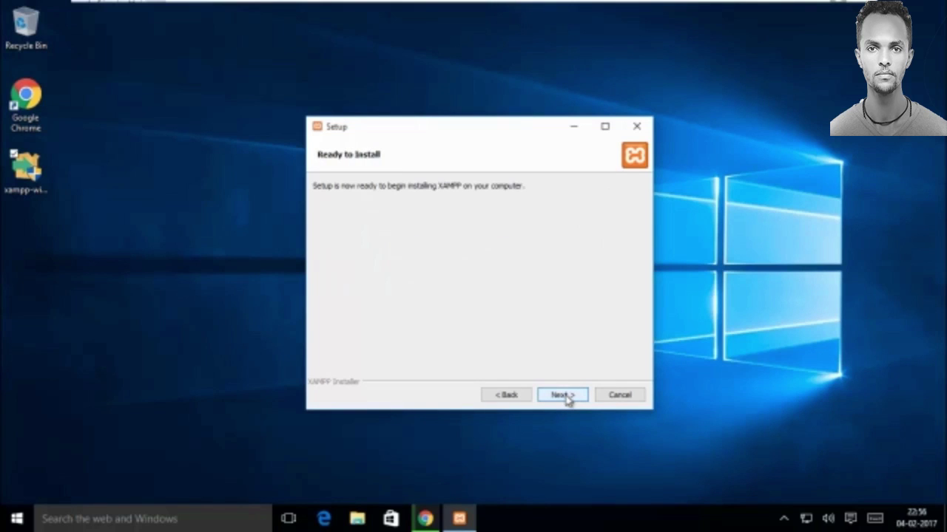
click(564, 396)
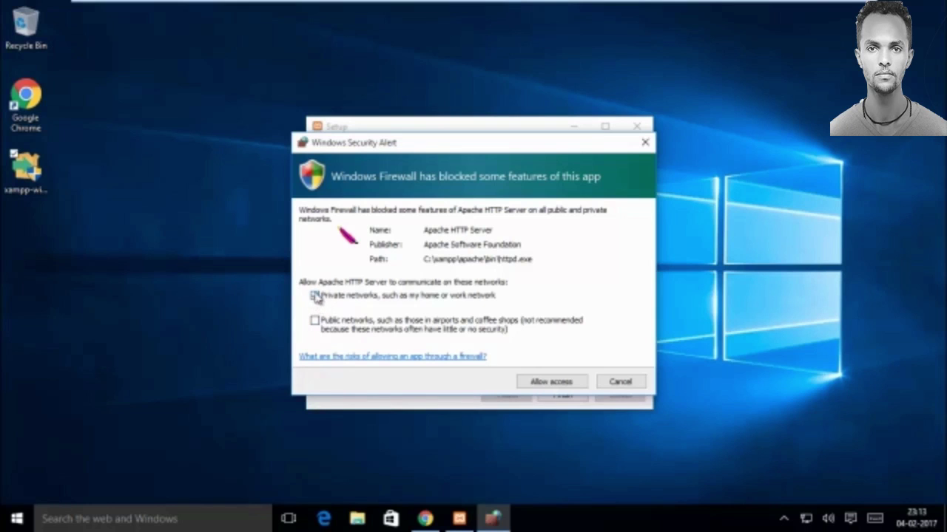
Allow Apache HTTP Server through the firewall on private networks and finish the setup with the Control Panel set to start
click(544, 382)
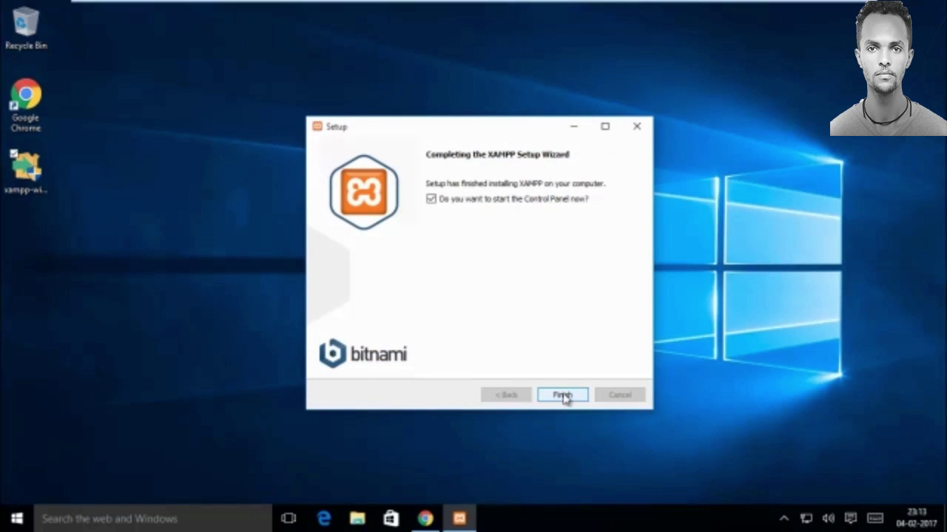
click(562, 395)
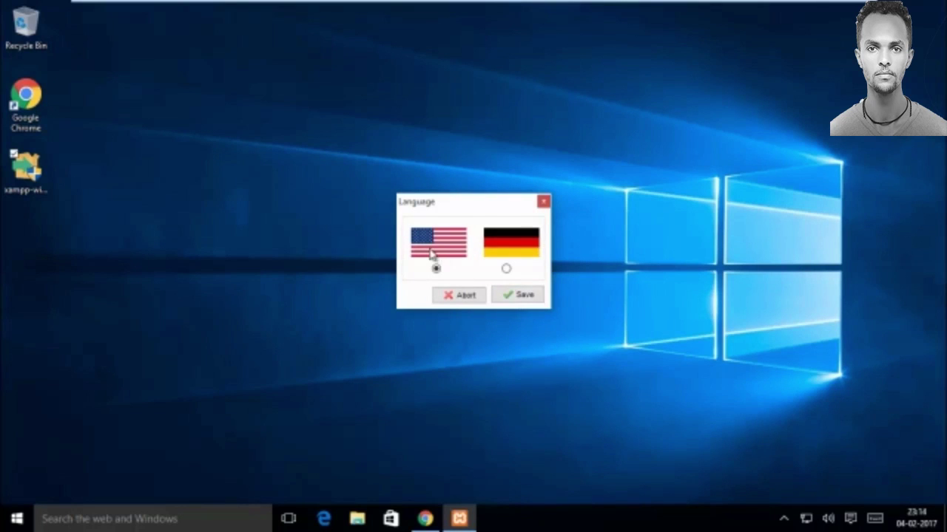
Save English as the XAMPP Control Panel language, then show its window and move it to the middle of the desktop
click(521, 296)
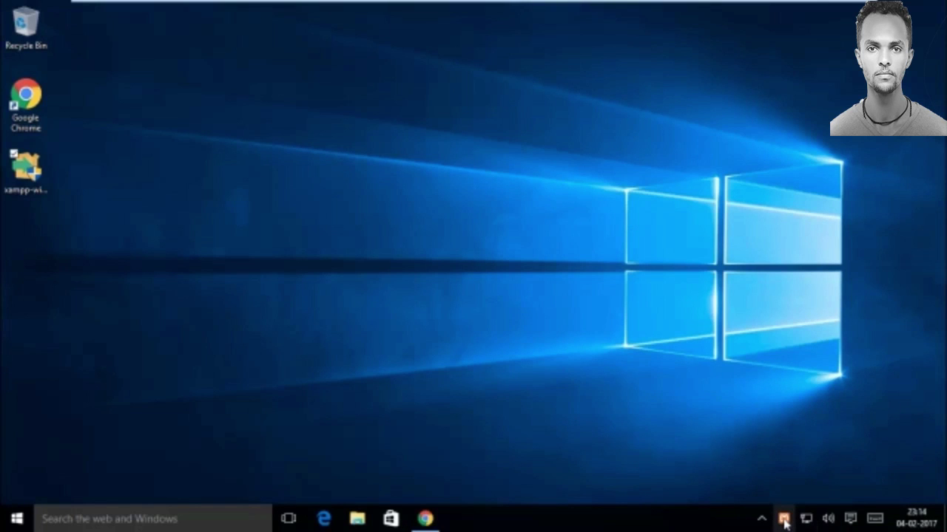
click(784, 521)
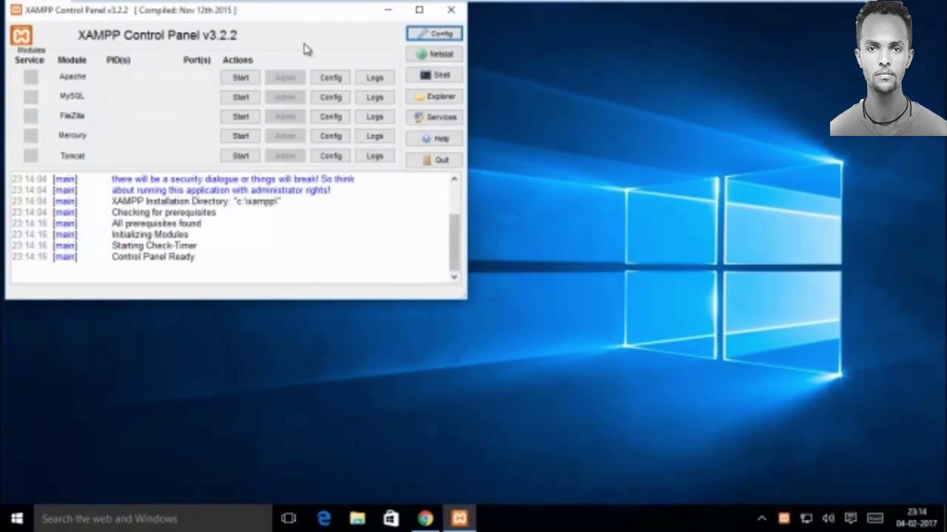
drag(268, 10, 467, 119)
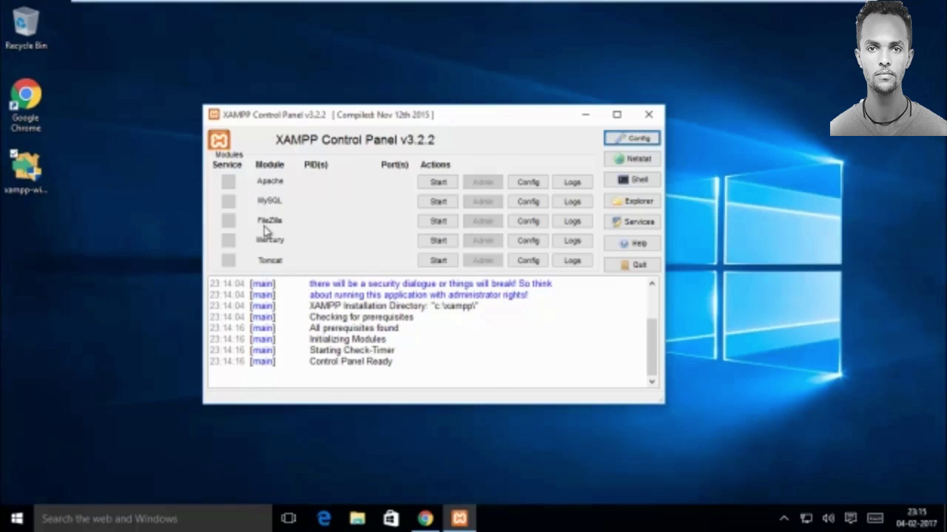
Start the Apache and MySQL modules, allowing mysqld through the firewall on private networks
click(439, 183)
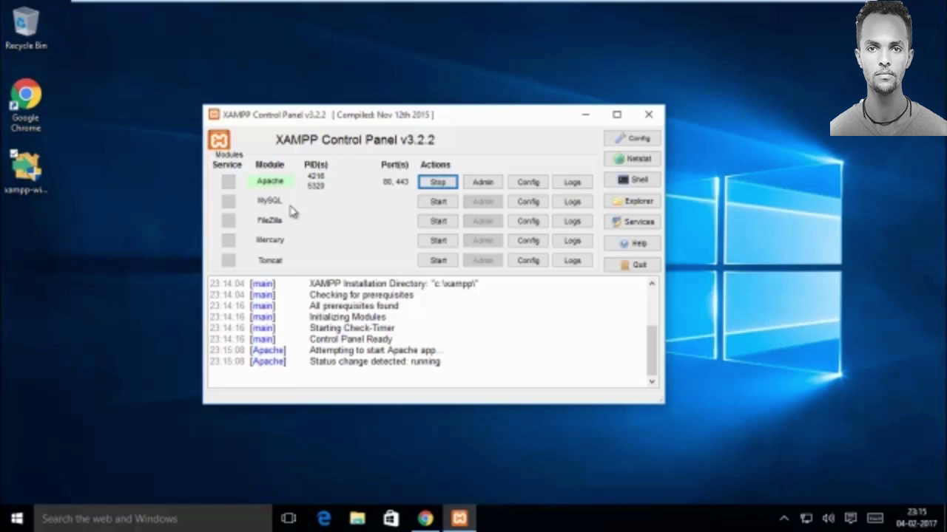
click(439, 206)
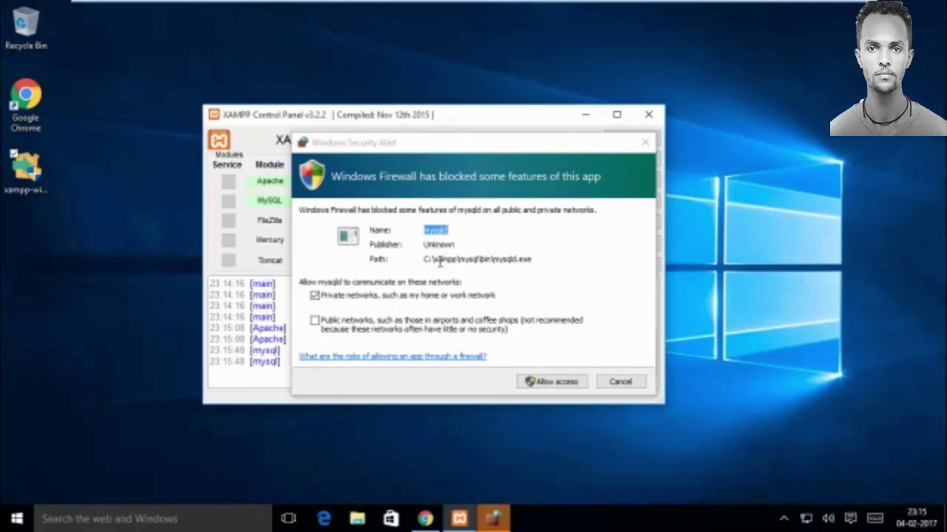
click(547, 381)
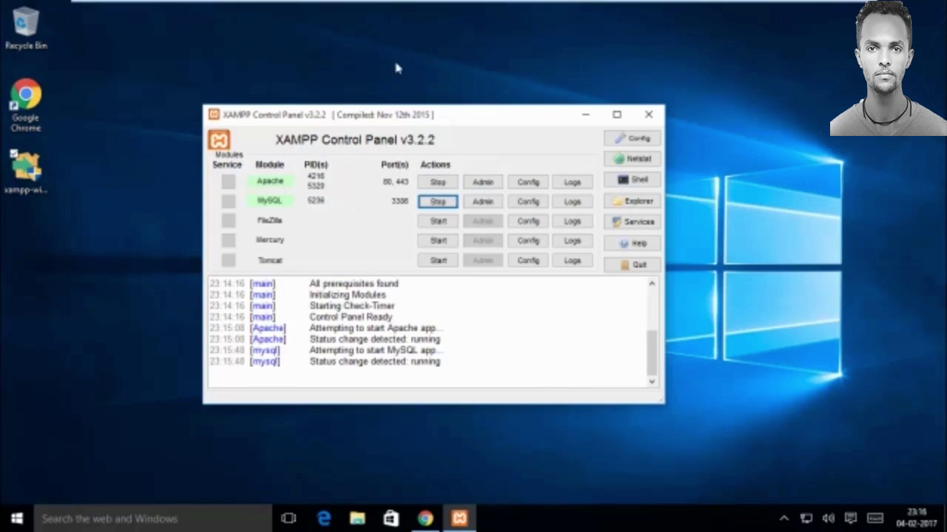
Stop the MySQL and Apache modules and minimize the XAMPP Control Panel
click(438, 202)
click(438, 182)
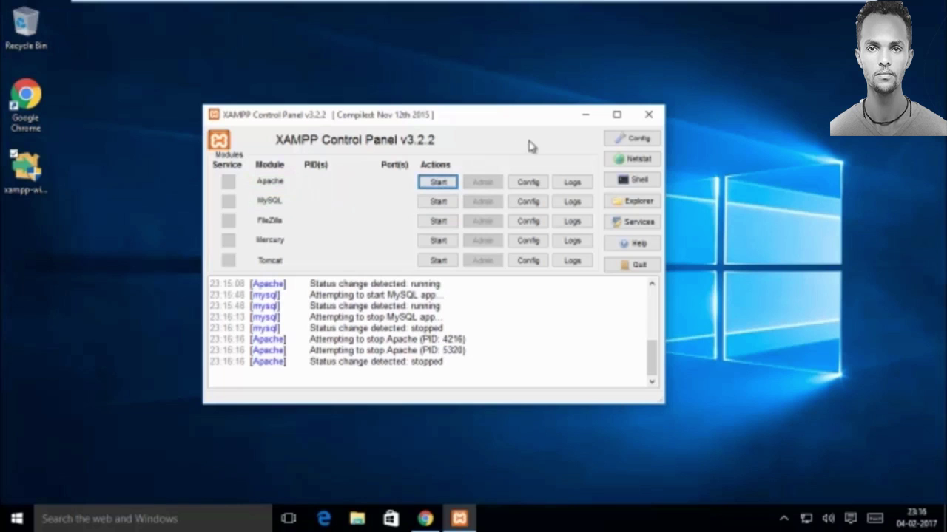
click(585, 115)
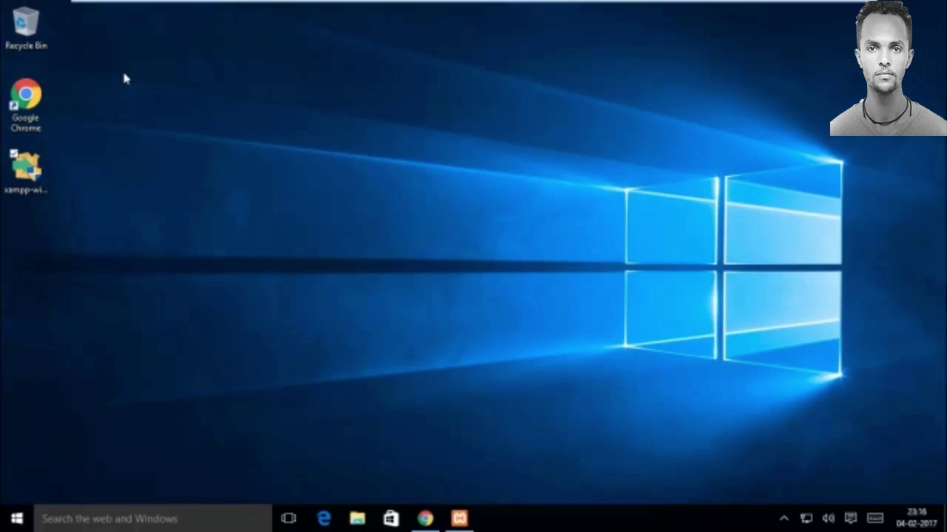
Open Chrome, search the web for codeigniter and open the CodeIgniter Web Framework result
click(37, 99)
double_click(37, 99)
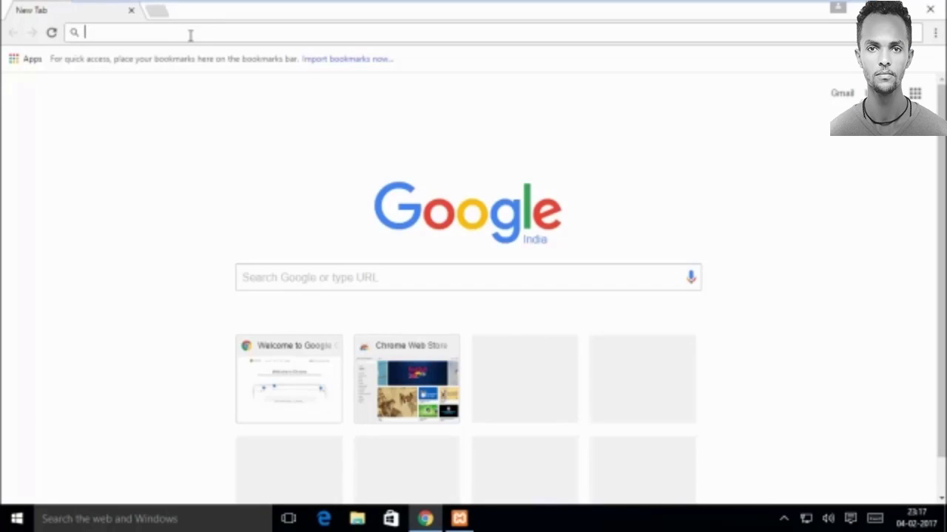
text(c)
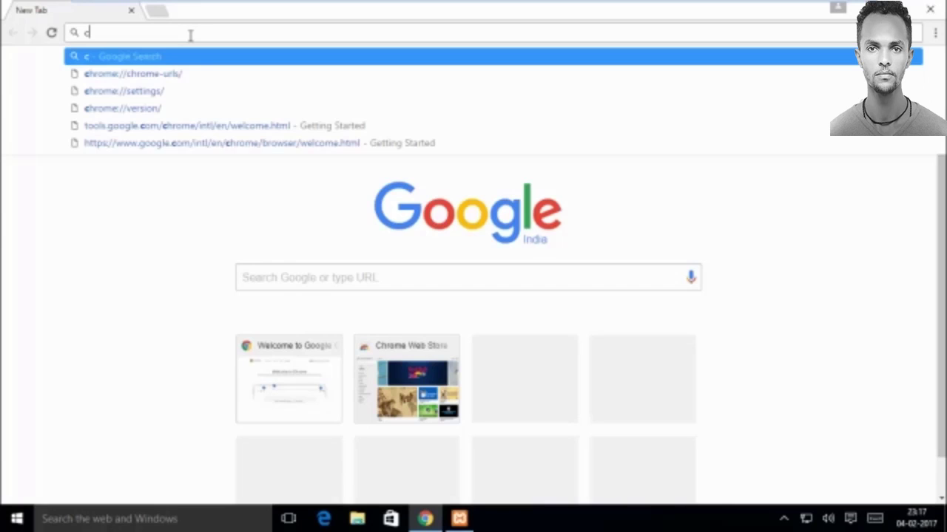
text(odeign)
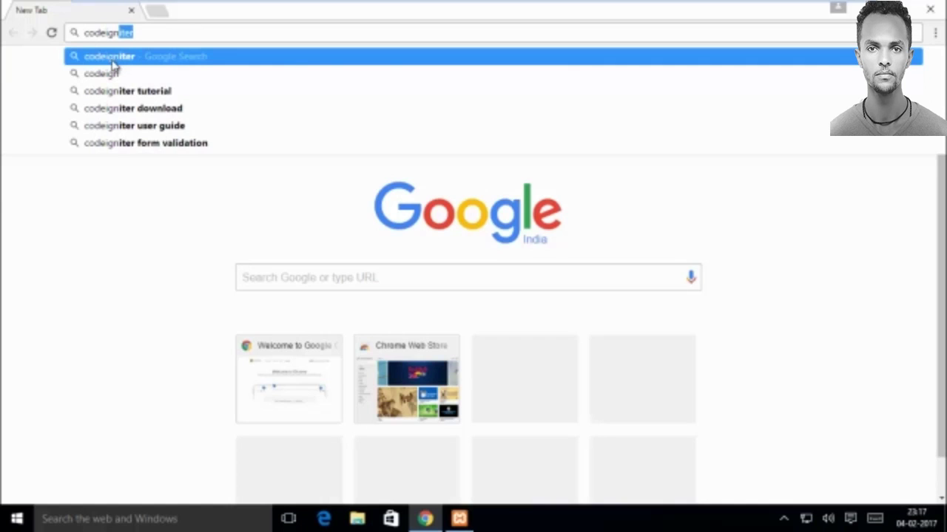
key(Return)
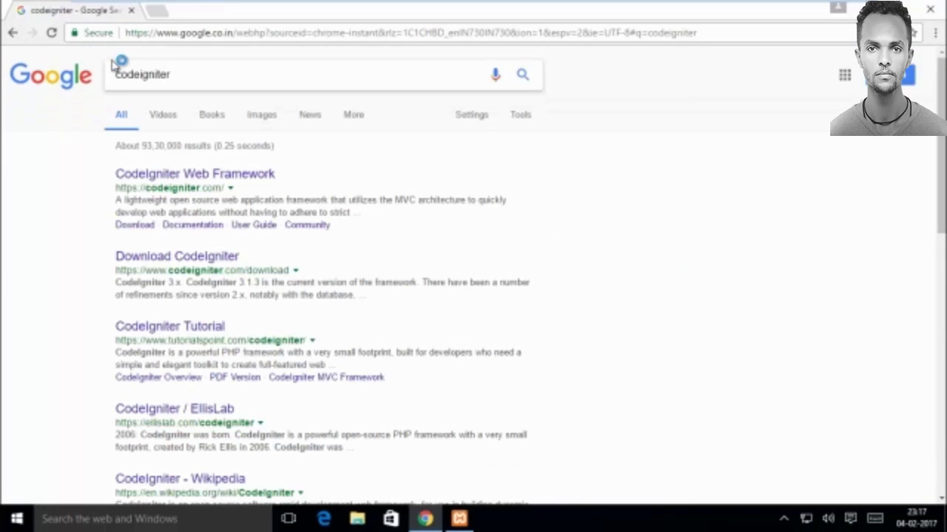
click(170, 179)
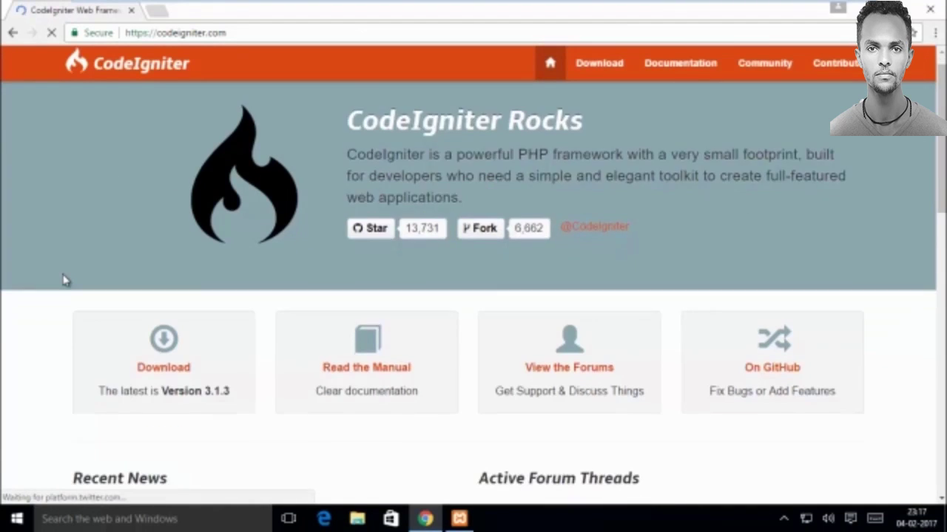
Look over the CodeIgniter home page and open the site's Download page
scroll(63, 279, down, 1)
scroll(63, 280, down, 2)
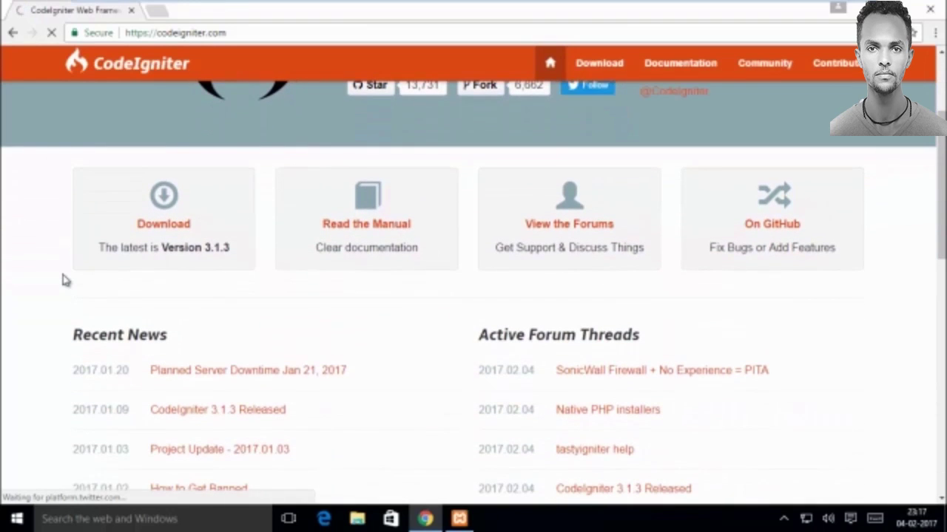
click(165, 229)
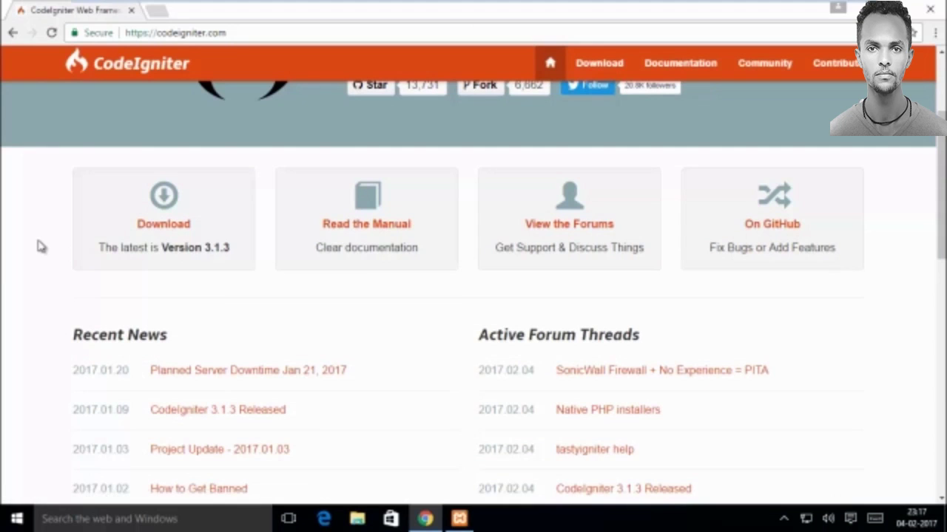
scroll(41, 247, up, 2)
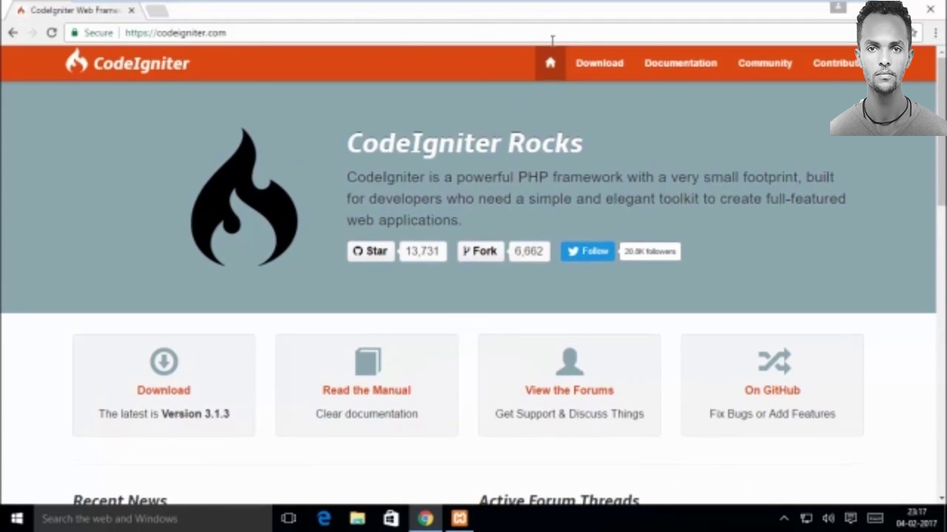
click(598, 66)
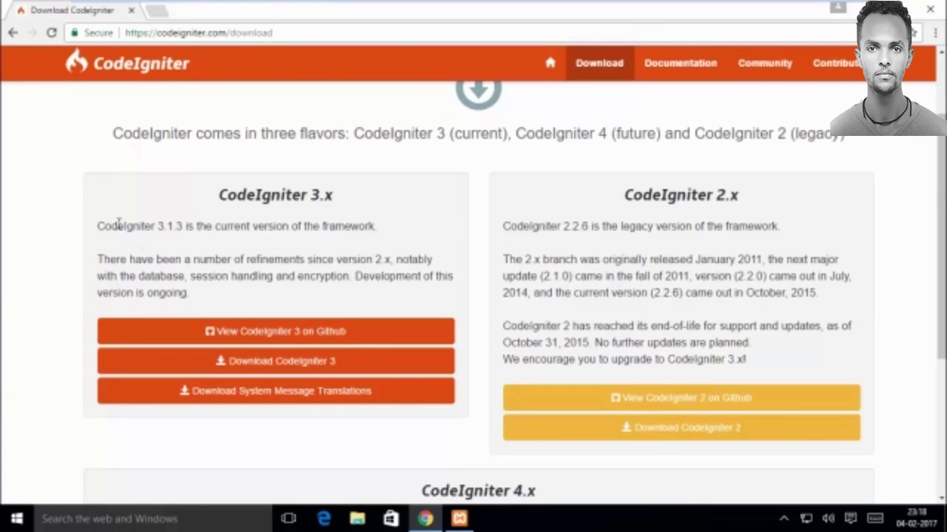
Check the current version stated for CodeIgniter 3.x and download CodeIgniter 3
drag(182, 230, 188, 232)
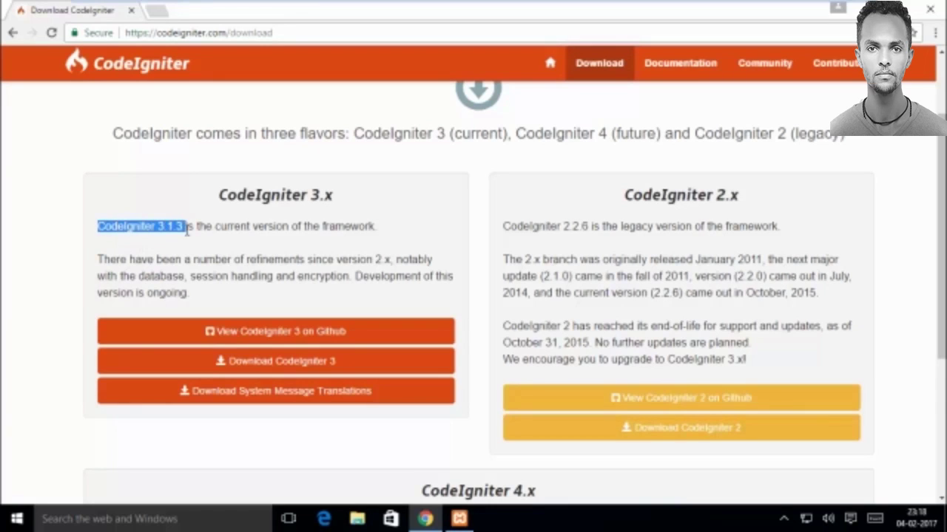
click(189, 230)
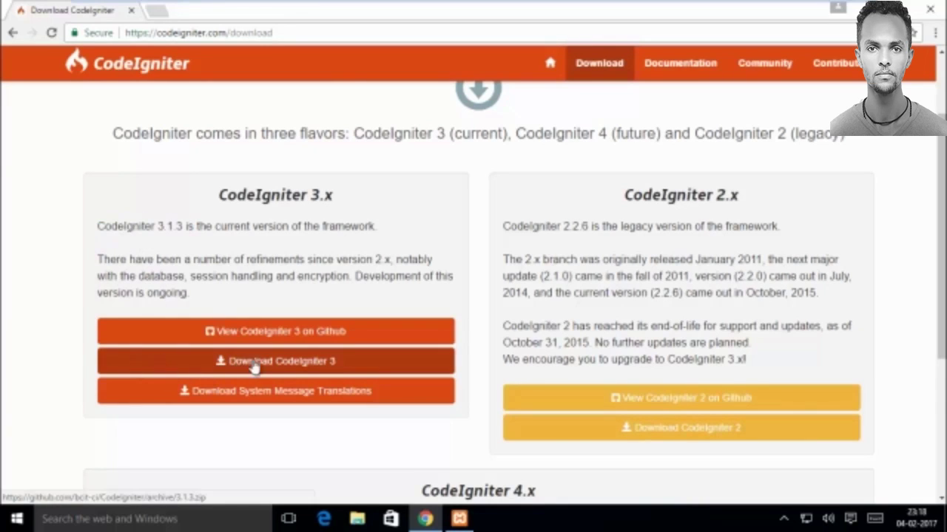
click(304, 361)
scroll(303, 368, up, 2)
scroll(299, 369, down, 4)
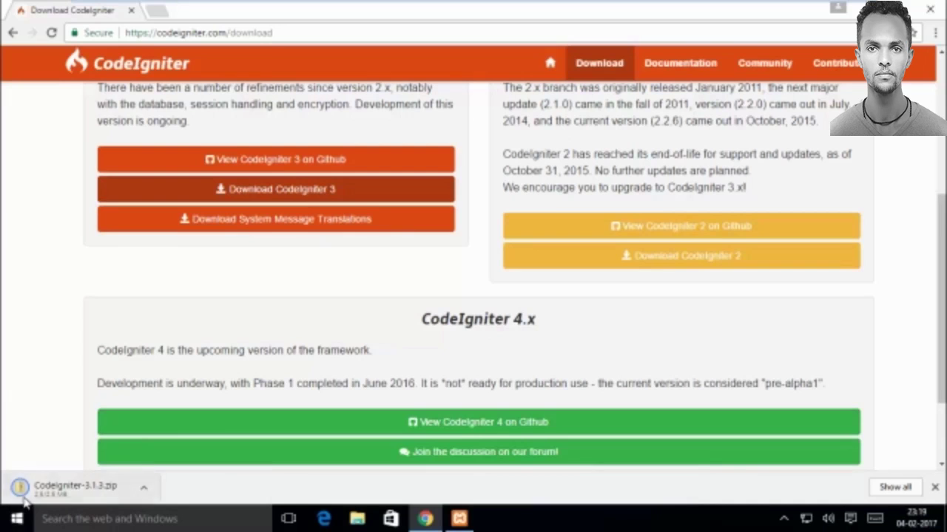
Show the downloaded CodeIgniter-3.1.3 zip in its folder and extract all its files to the suggested CodeIgniter-3.1.3 folder in Downloads
click(143, 487)
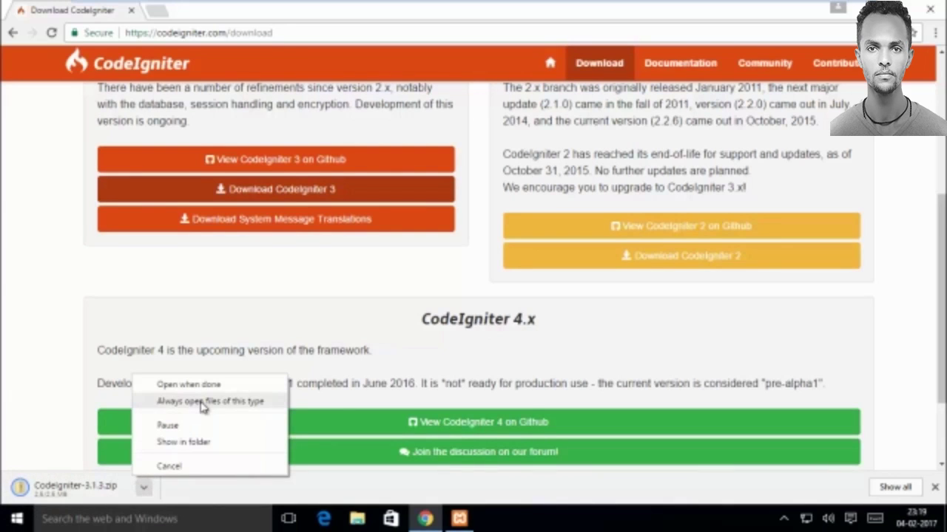
click(190, 442)
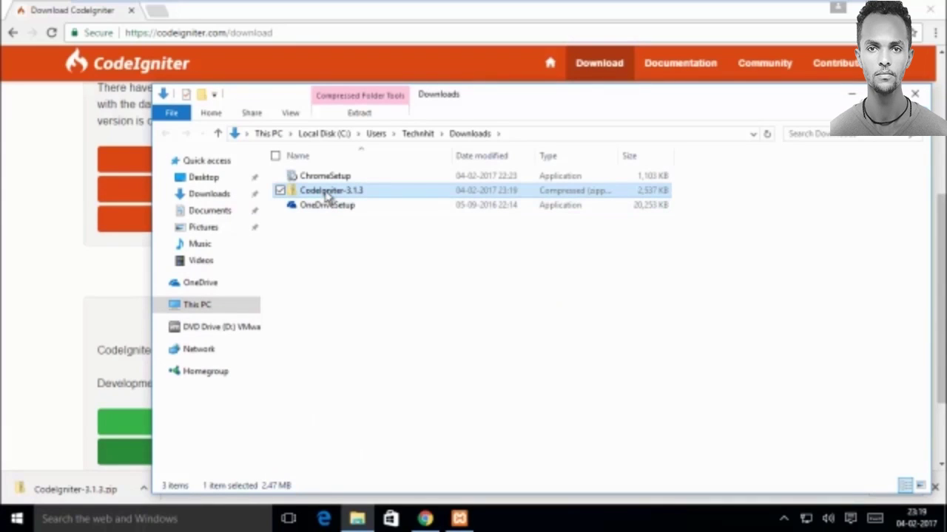
right_click(327, 194)
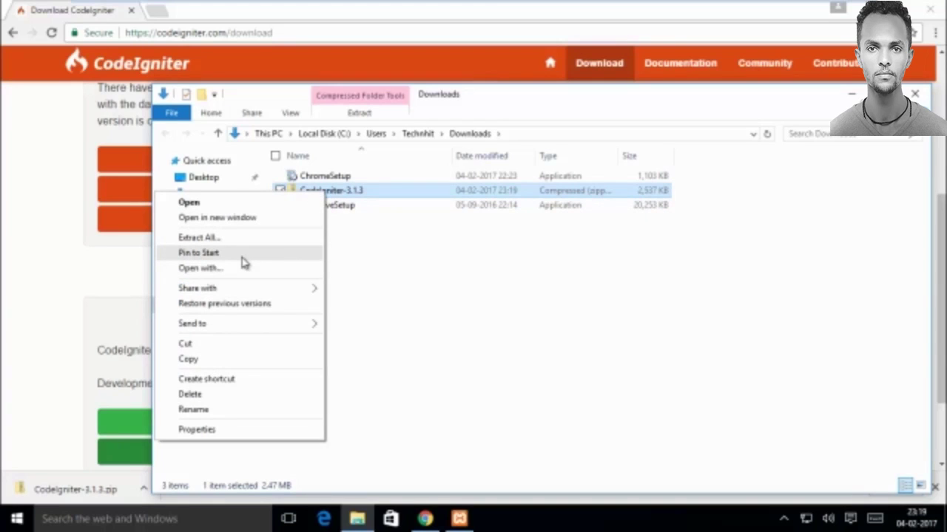
click(199, 238)
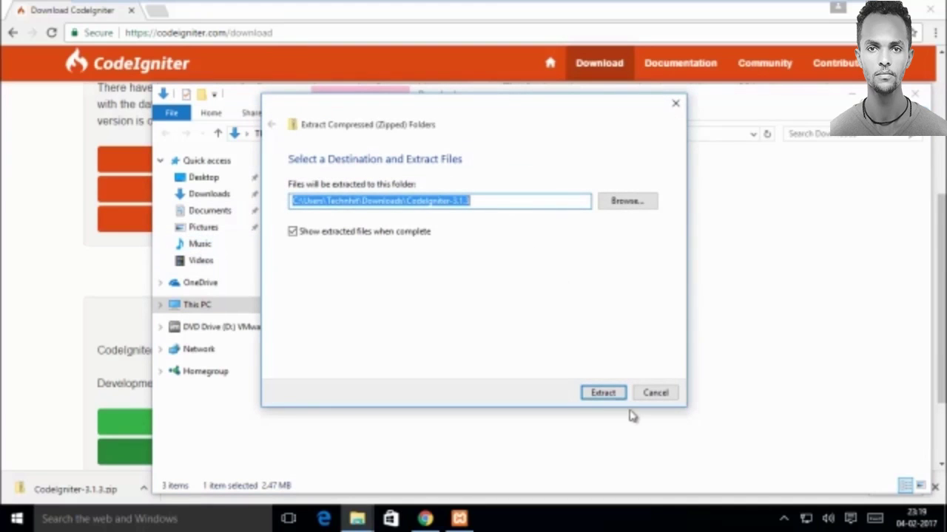
click(602, 394)
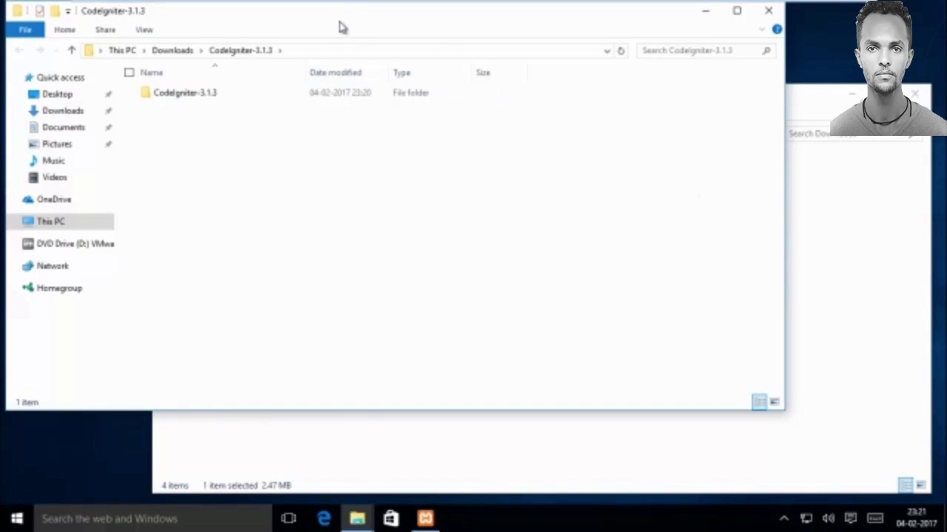
Move the extracted folder's window to the middle of the desktop and view the contents of the inner CodeIgniter-3.1.3 folder
drag(339, 27, 468, 56)
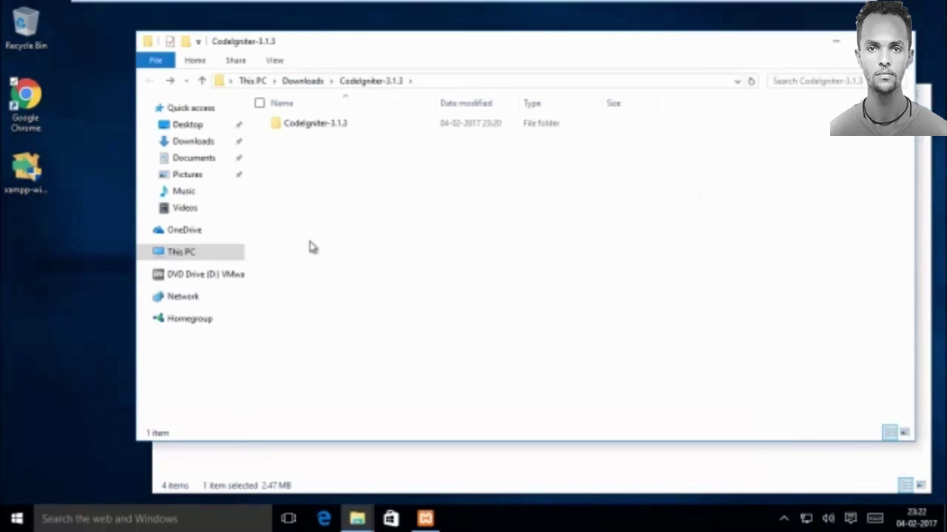
double_click(312, 131)
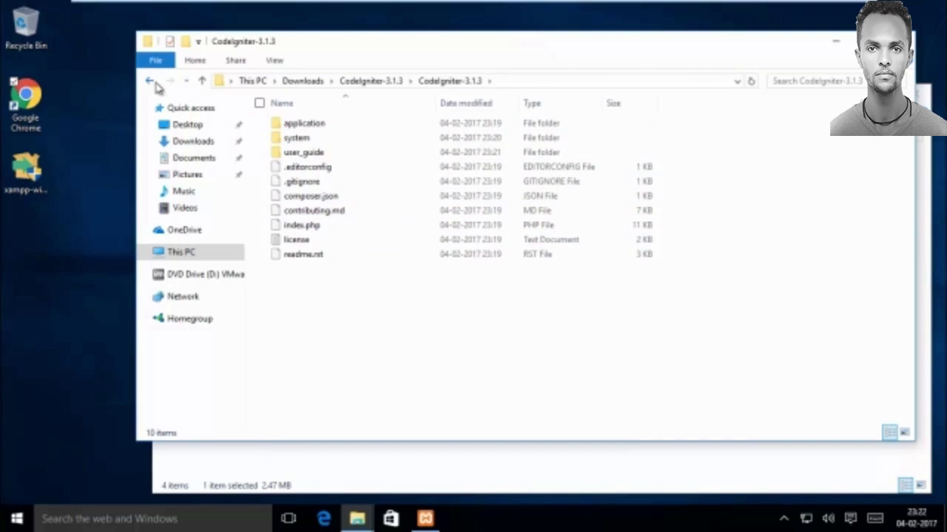
click(151, 81)
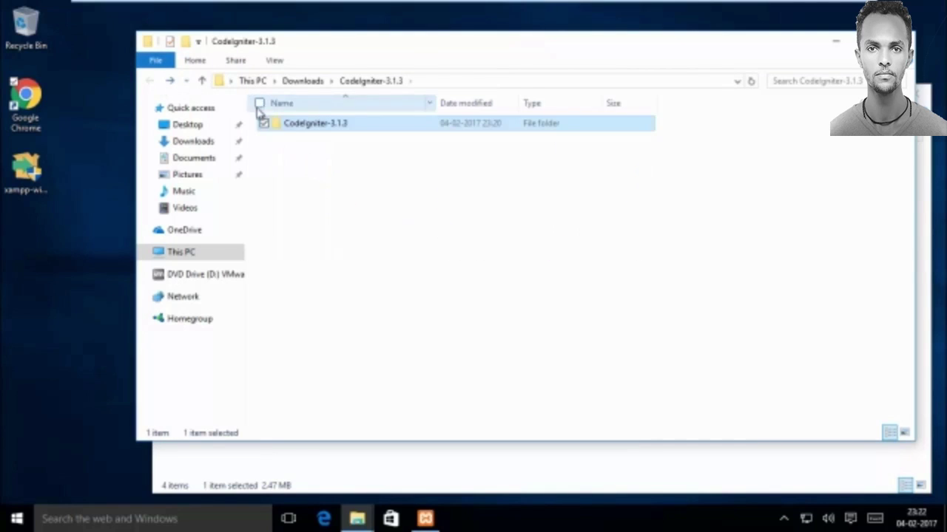
Check the size and file count in the inner CodeIgniter-3.1.3 folder's properties
right_click(298, 125)
click(170, 355)
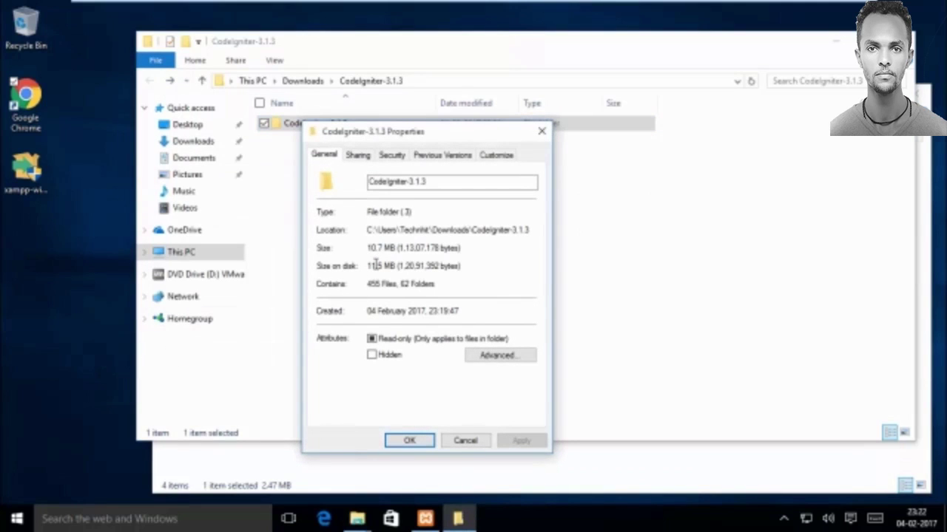
click(540, 133)
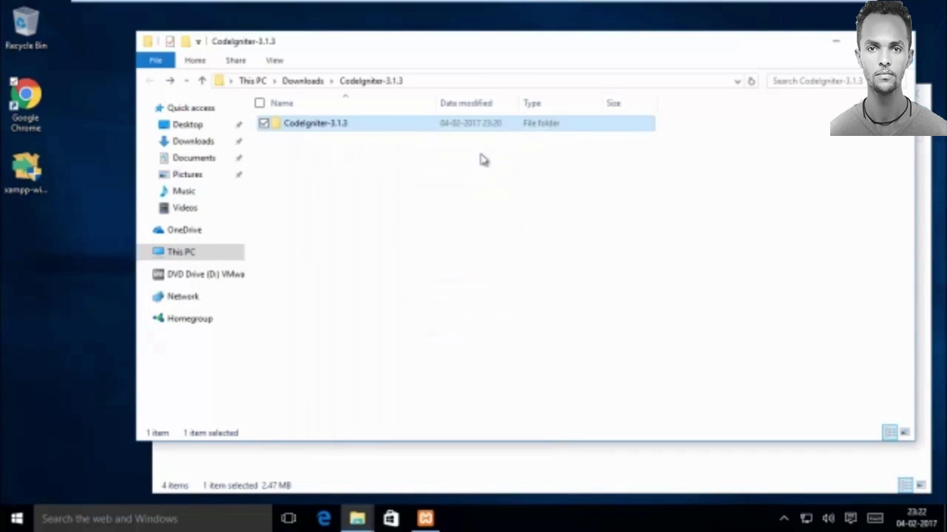
click(430, 195)
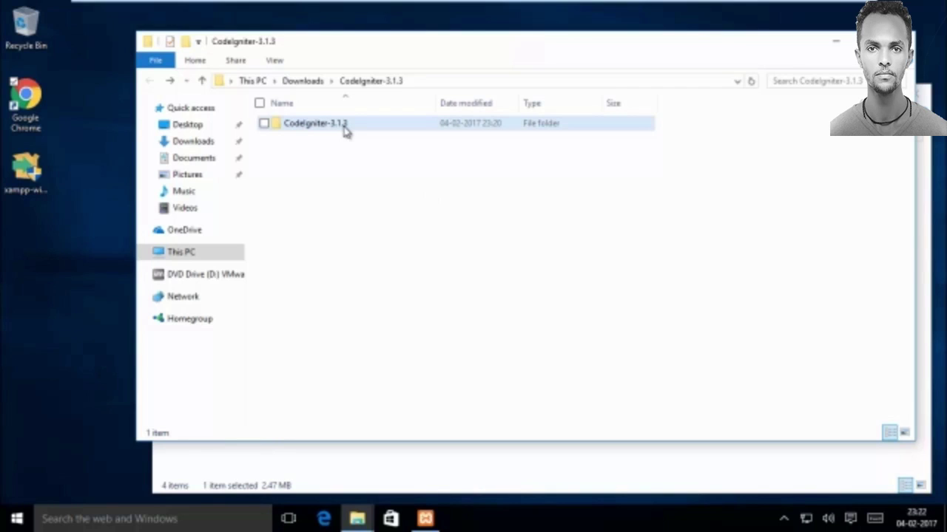
Copy the inner CodeIgniter-3.1.3 folder into the htdocs folder of xampp on Local Disk (C:)
click(317, 129)
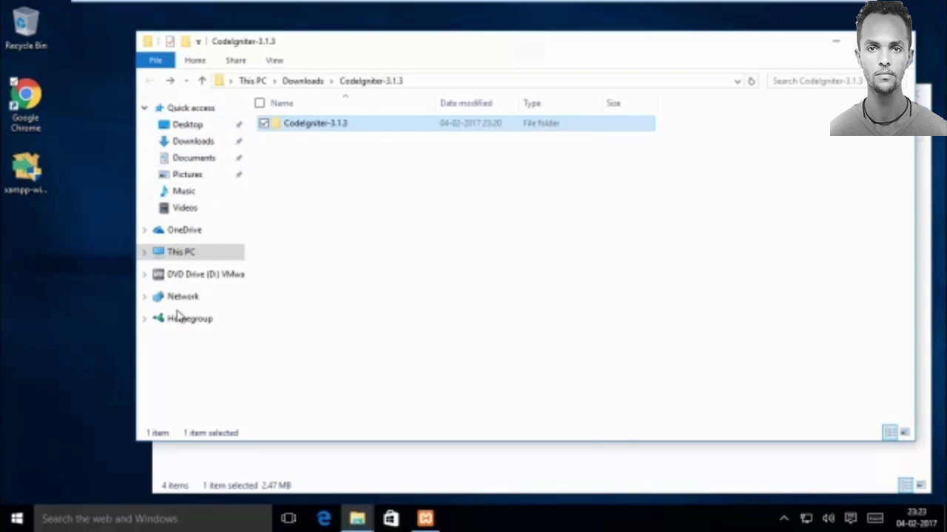
click(146, 253)
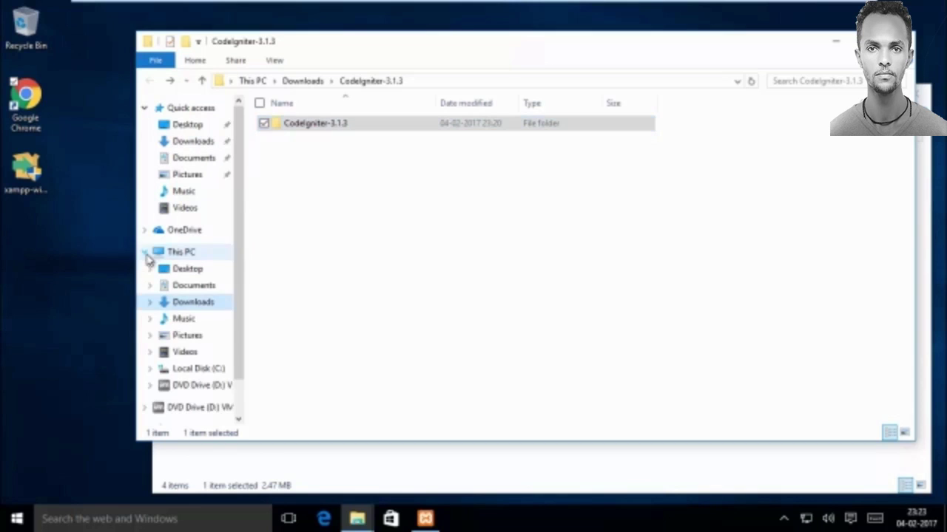
click(198, 372)
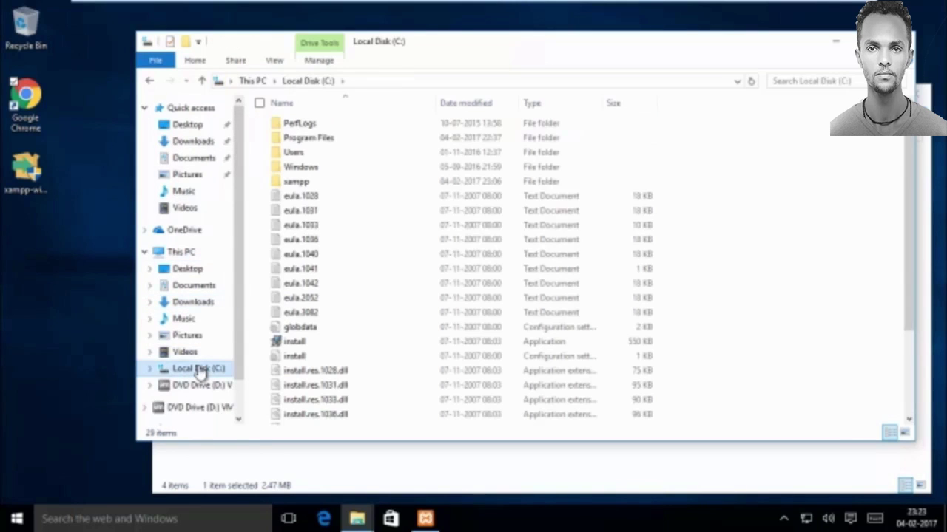
double_click(297, 184)
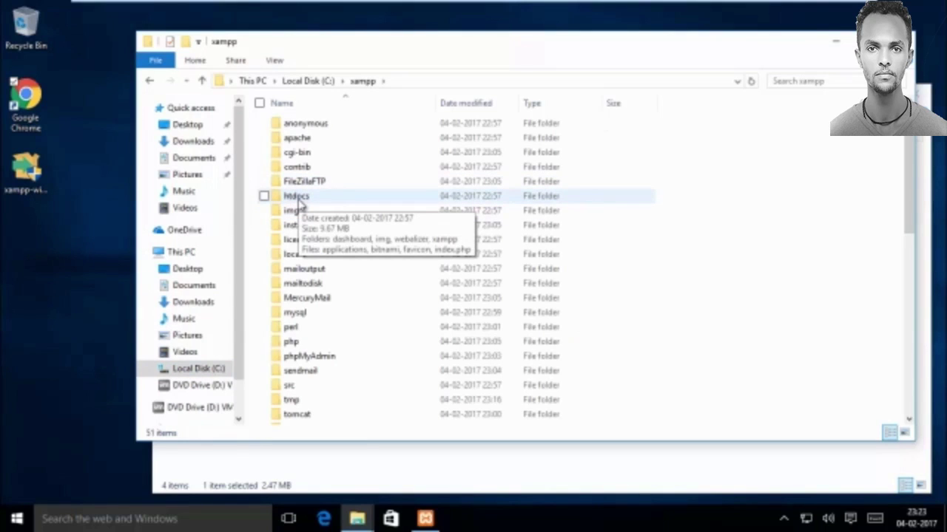
double_click(297, 197)
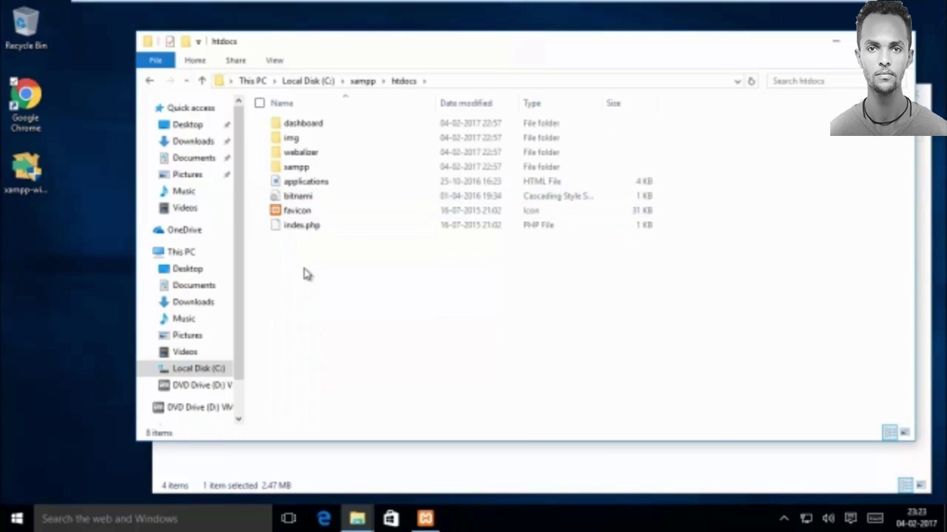
key(ctrl+v)
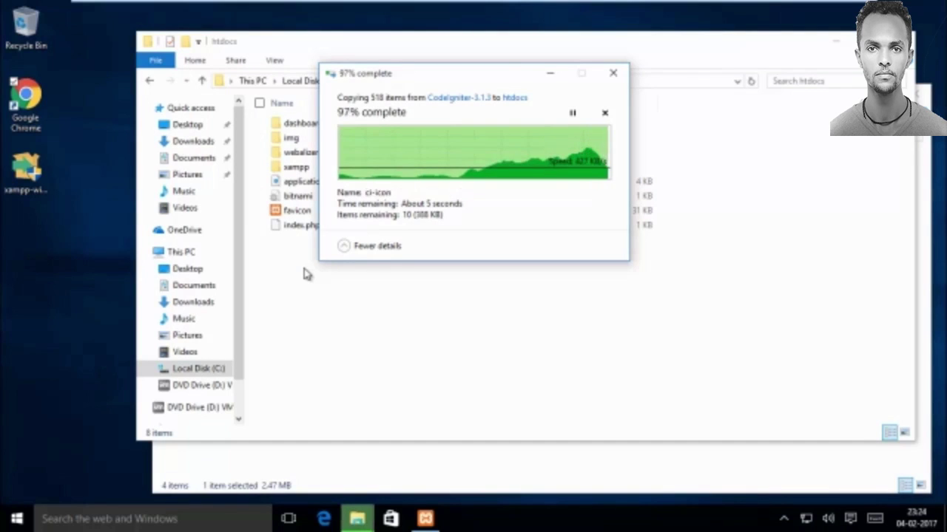
click(307, 274)
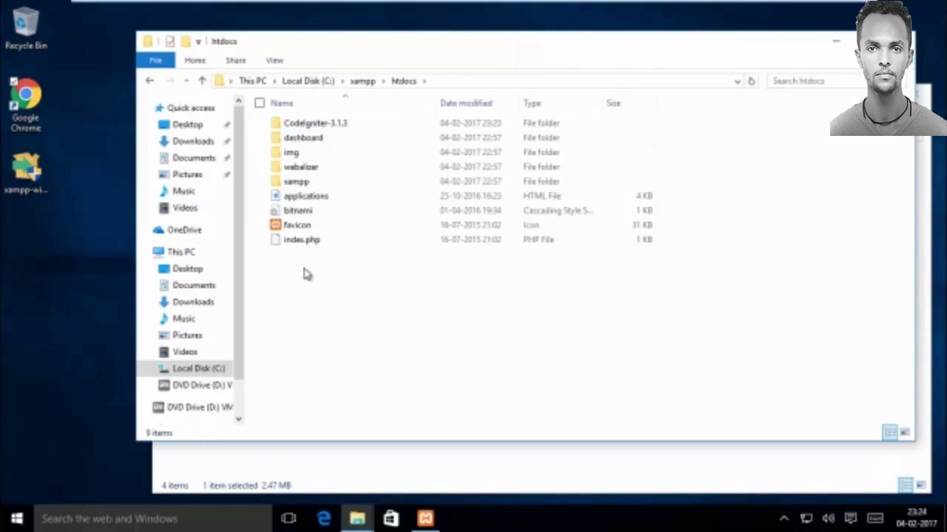
Rename the copied CodeIgniter-3.1.3 folder in htdocs as CodeIgniter
right_click(331, 128)
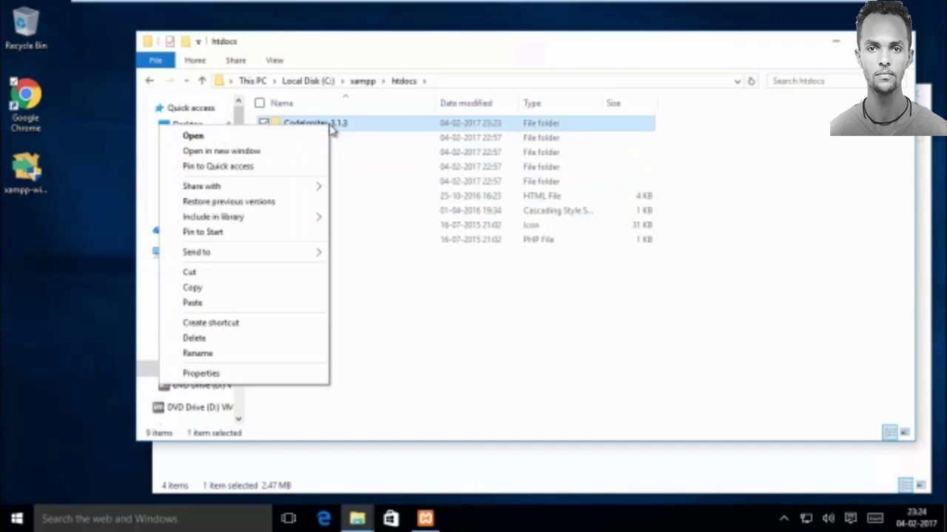
click(197, 354)
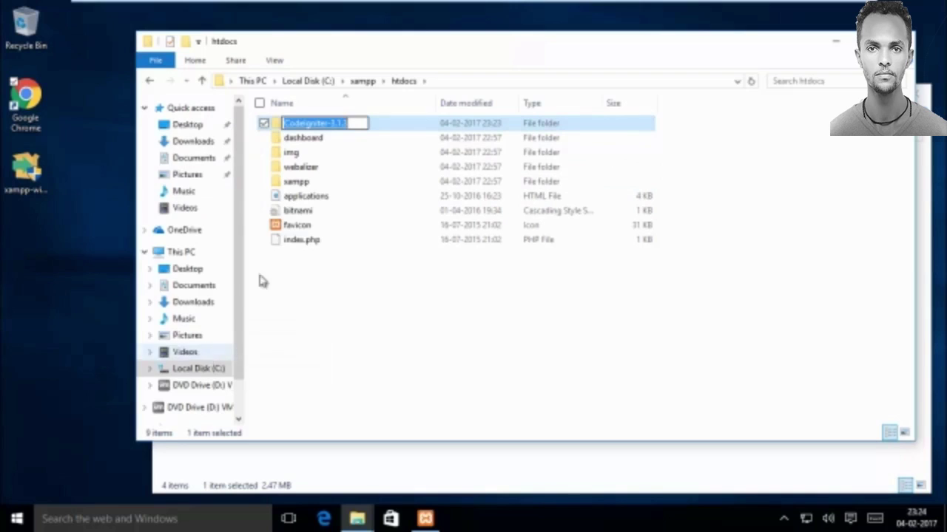
click(353, 123)
key(BackSpace)
key(BackSpace)
key(BackSpace)
key(BackSpace)
key(BackSpace)
key(BackSpace)
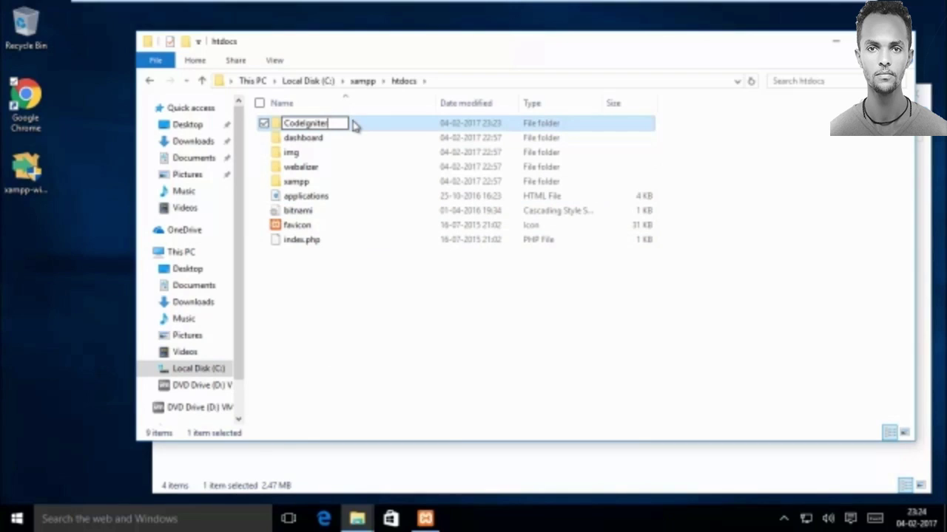
key(Return)
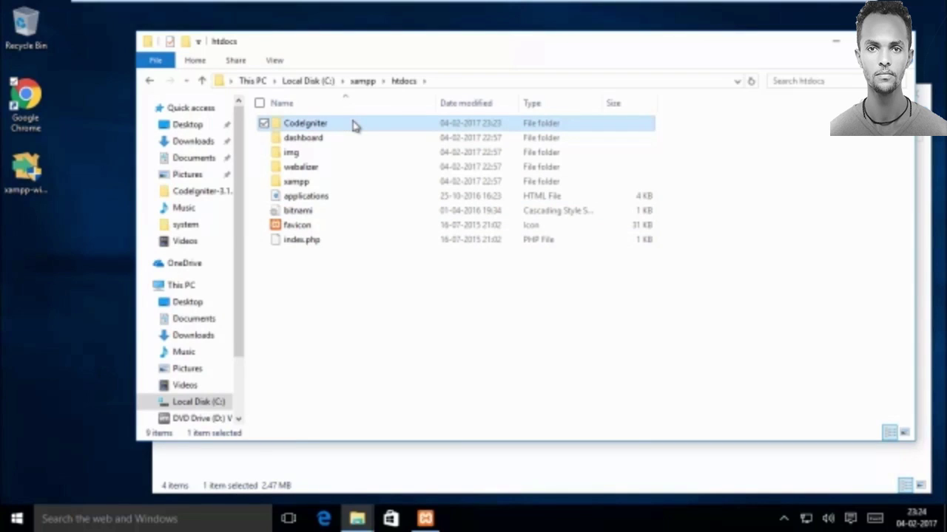
click(318, 345)
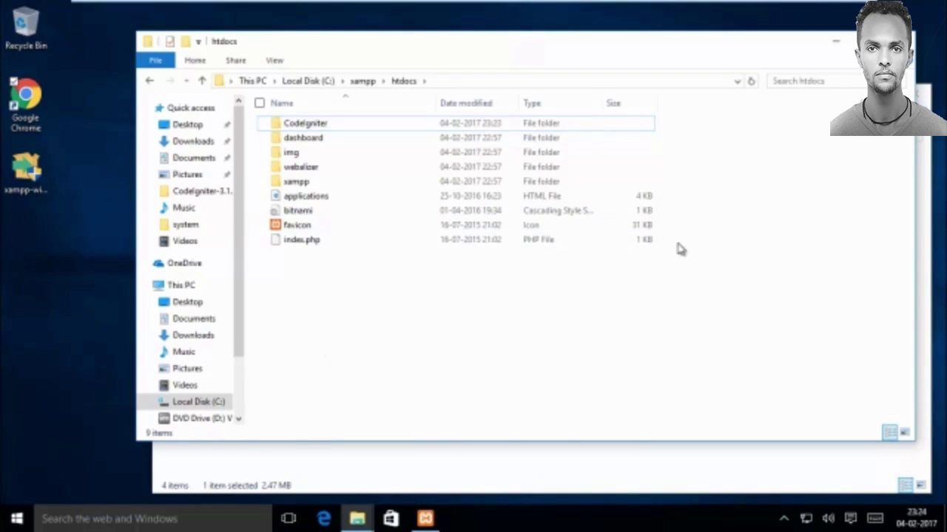
Minimize the htdocs and Downloads folder windows and start the Apache module in the XAMPP Control Panel
click(835, 45)
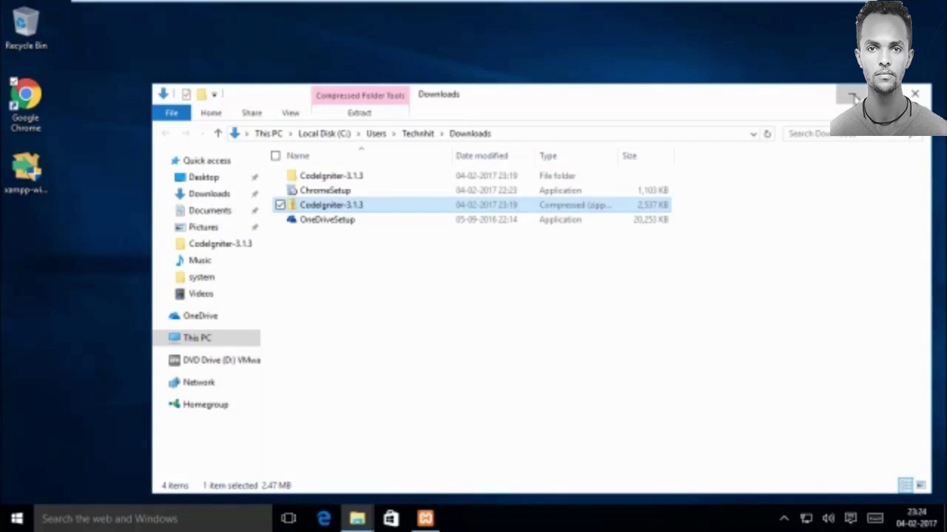
click(853, 96)
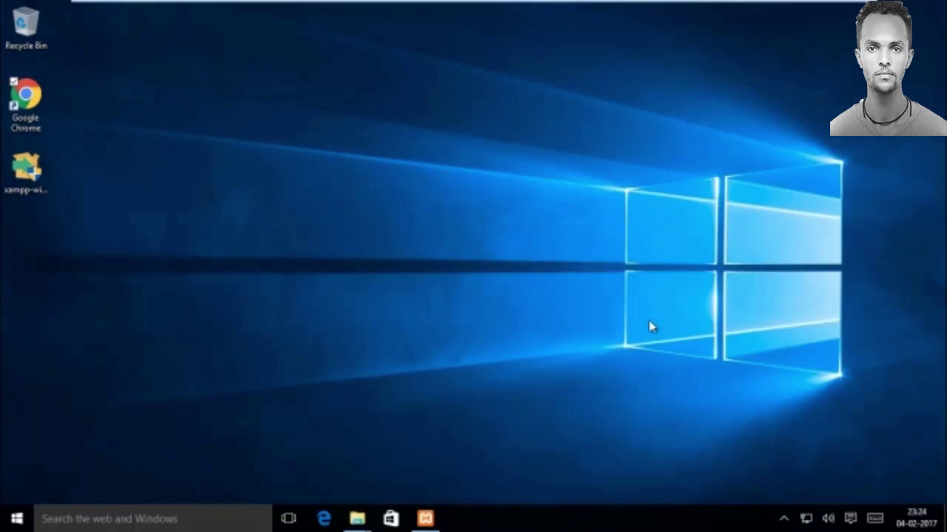
click(784, 520)
click(784, 492)
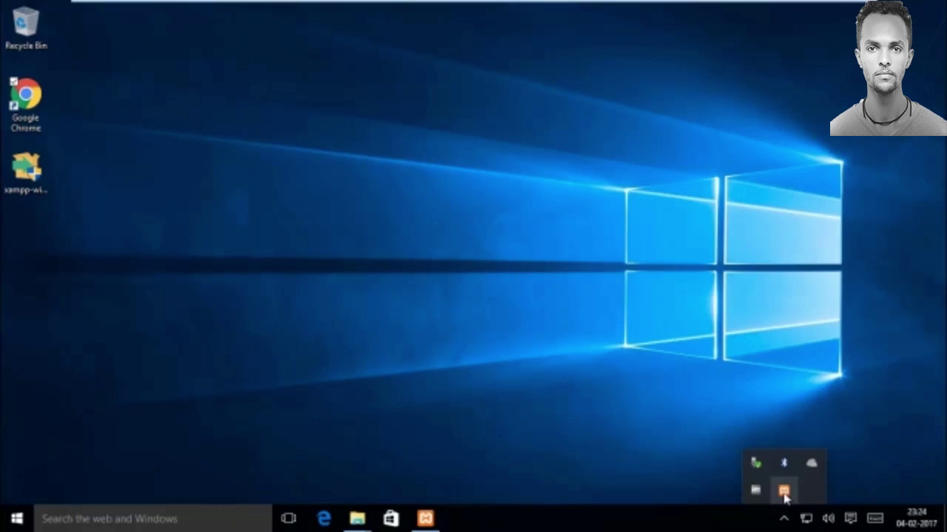
click(423, 520)
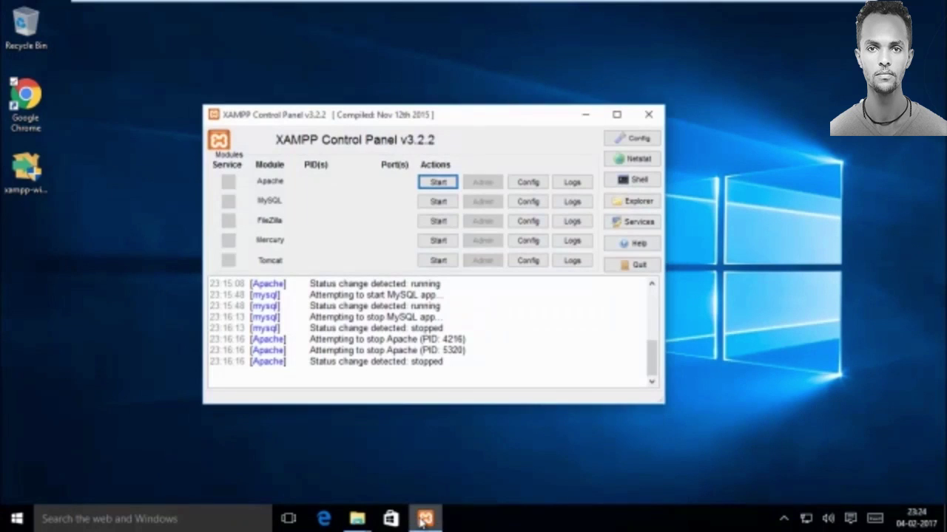
click(127, 220)
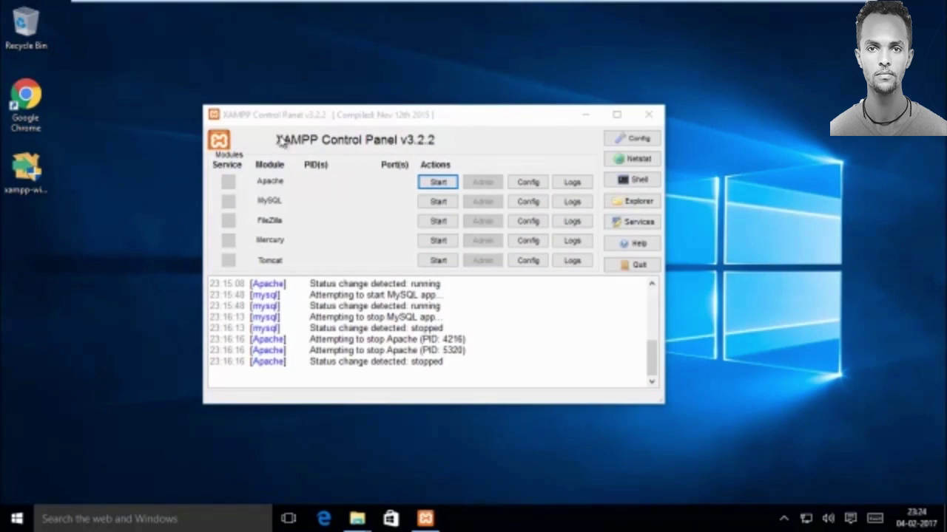
click(438, 182)
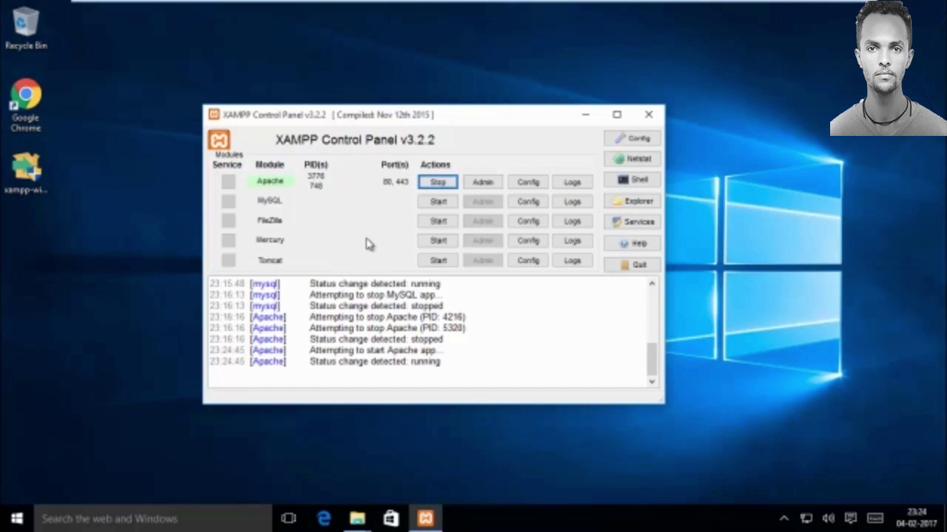
Switch to Google Chrome and load the CodeIgniter site at localhost/codeigniter
click(31, 105)
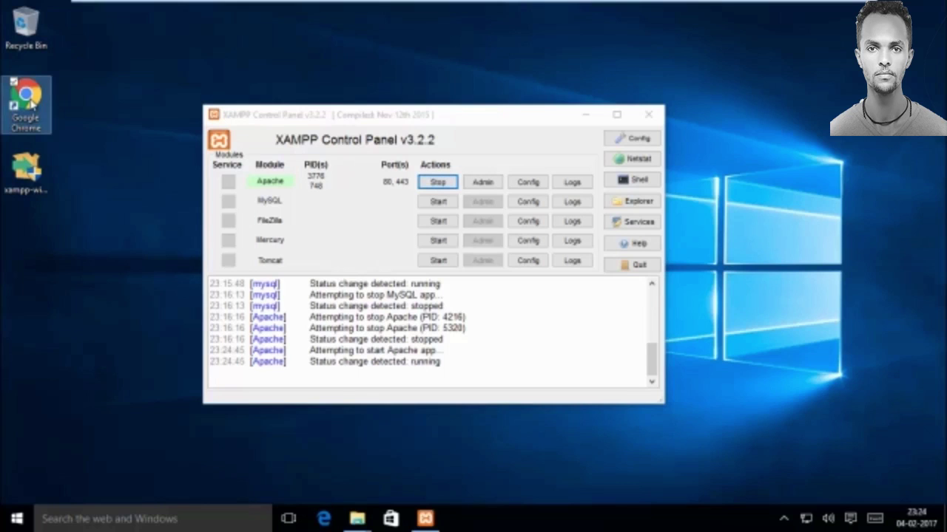
double_click(31, 105)
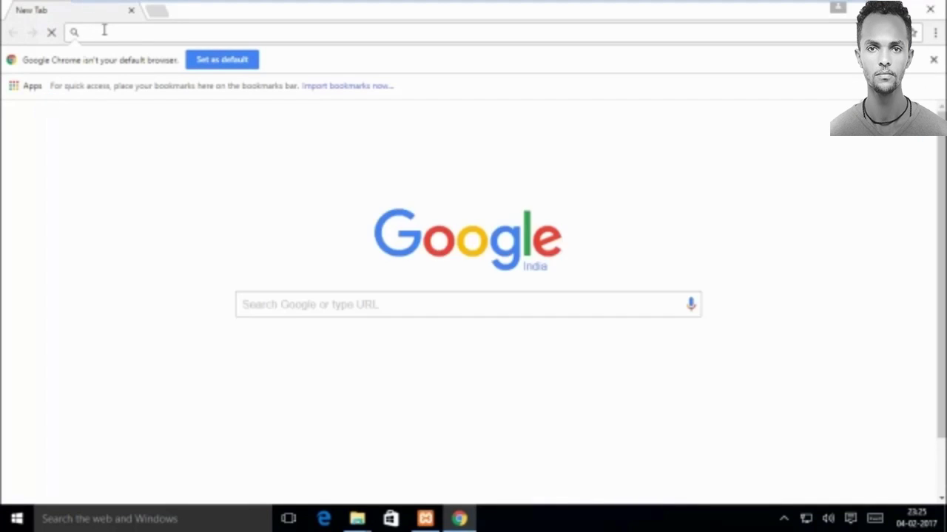
text(local)
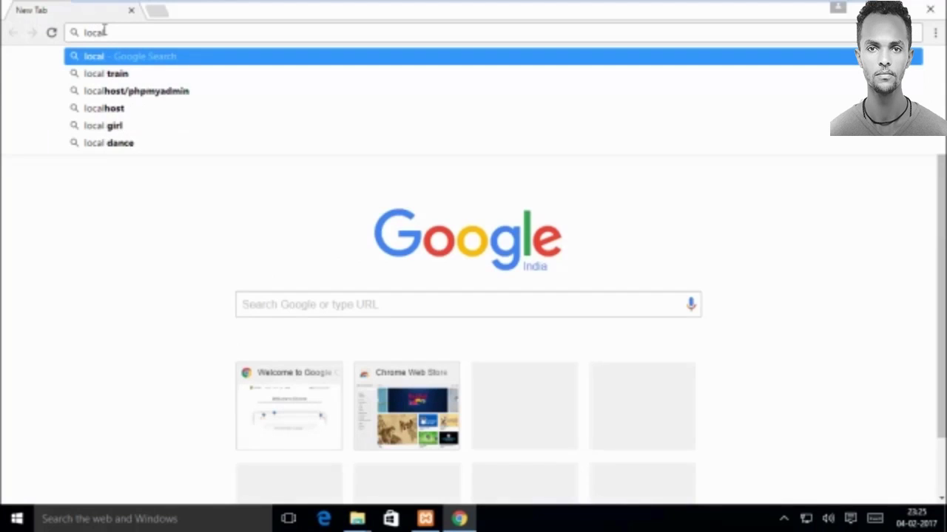
text(host)
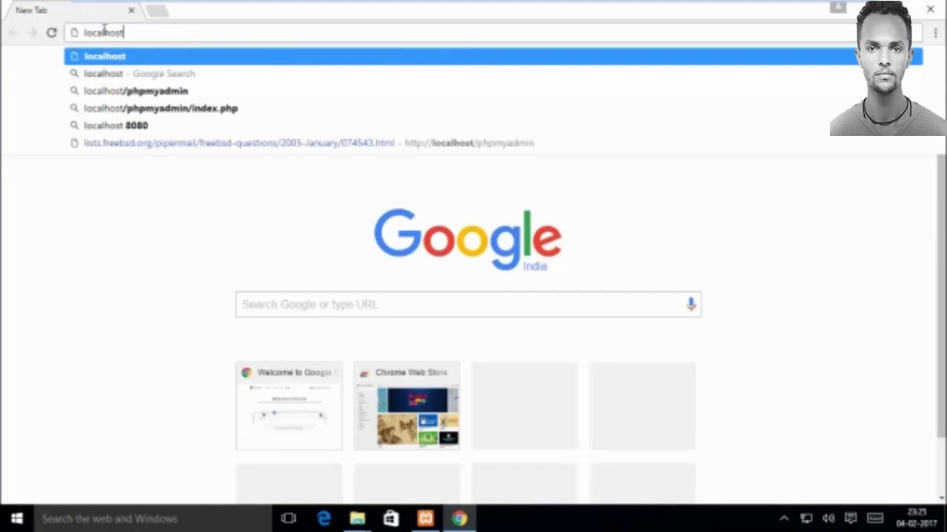
text(/)
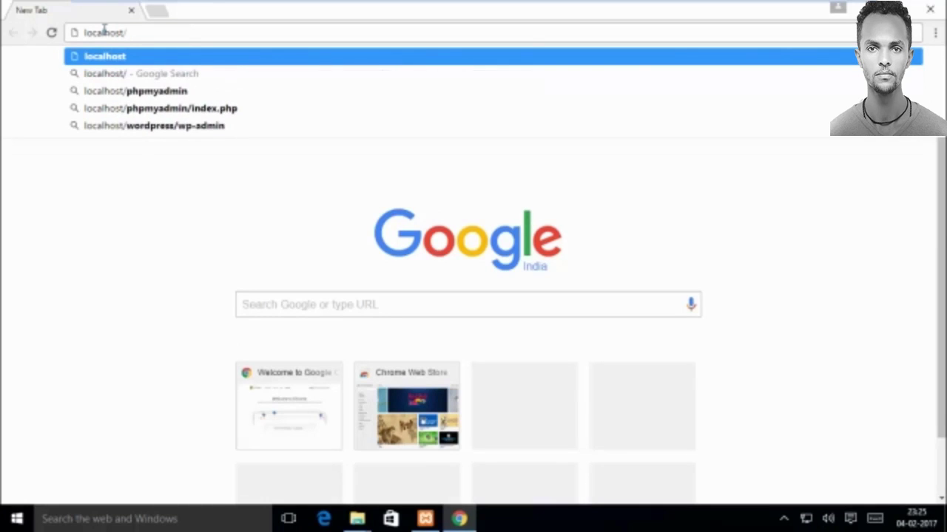
text(co)
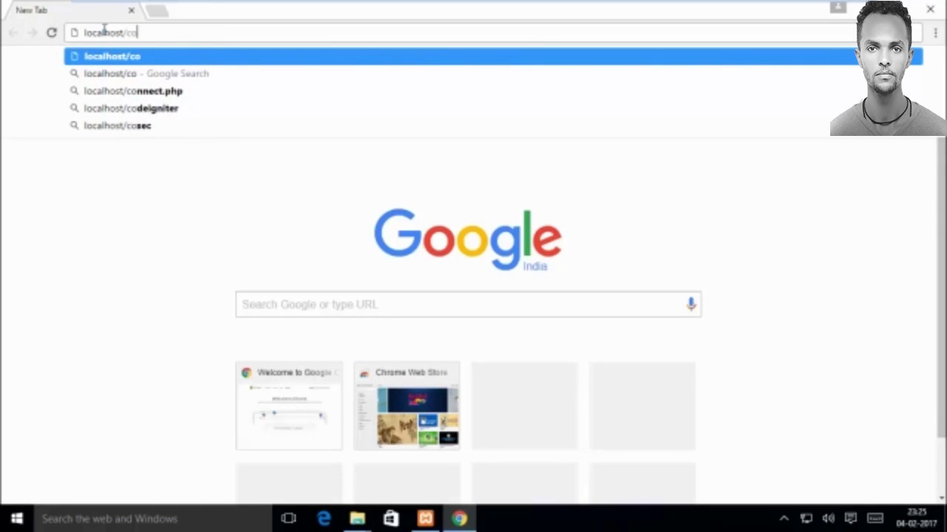
text(de)
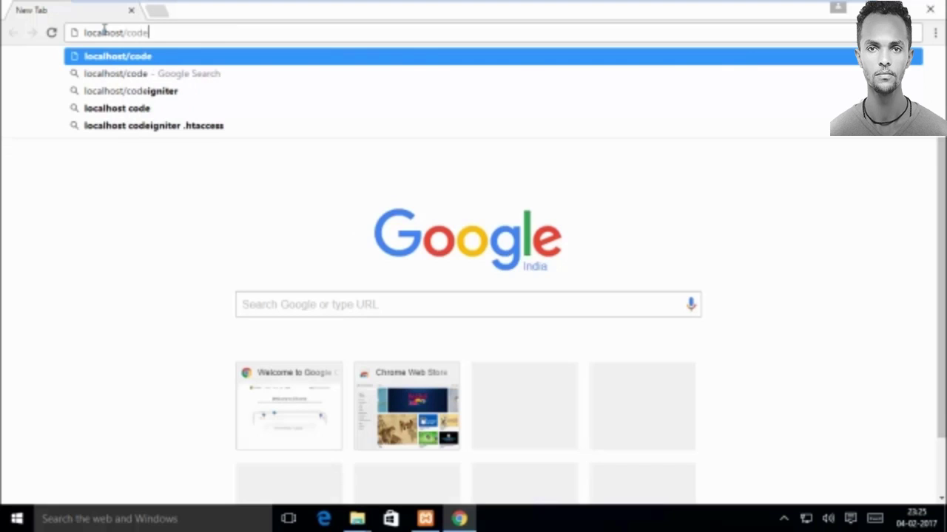
text(igniter)
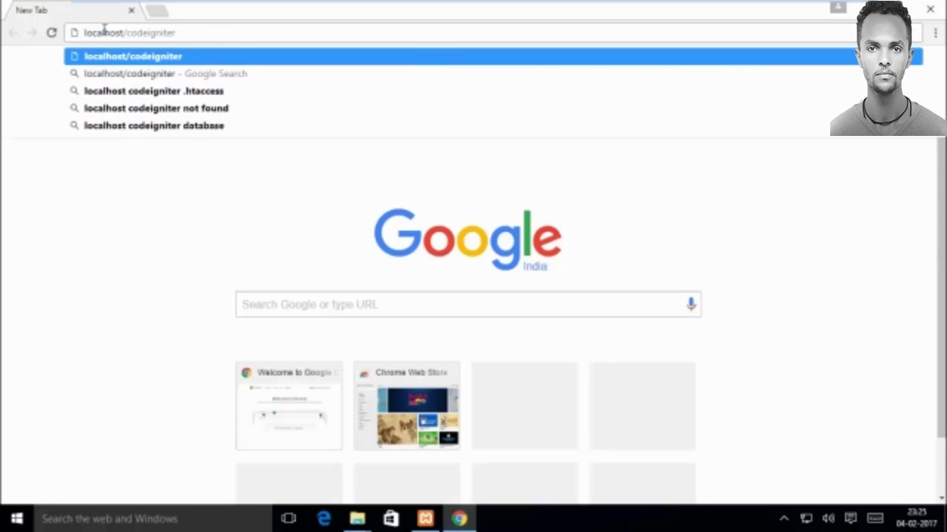
key(Return)
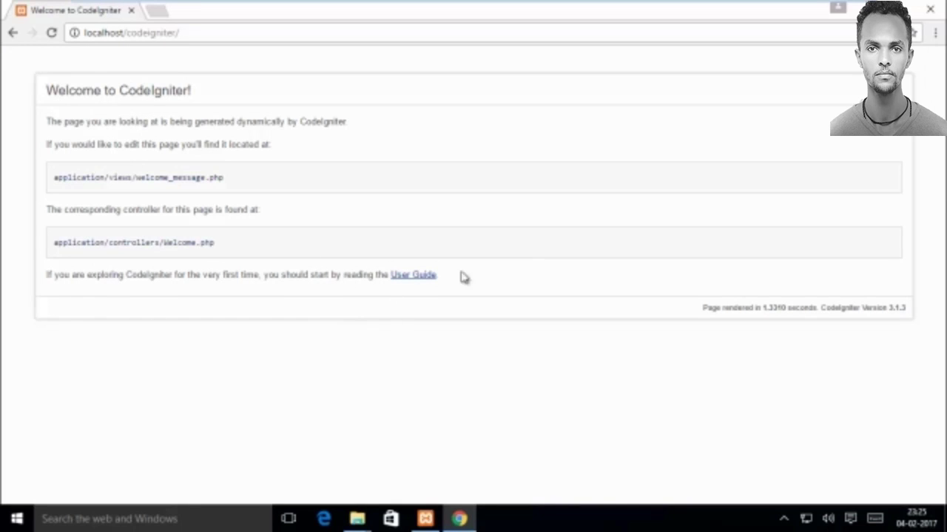
View the CodeIgniter User Guide linked on the welcome page, and return to the welcome page
click(409, 279)
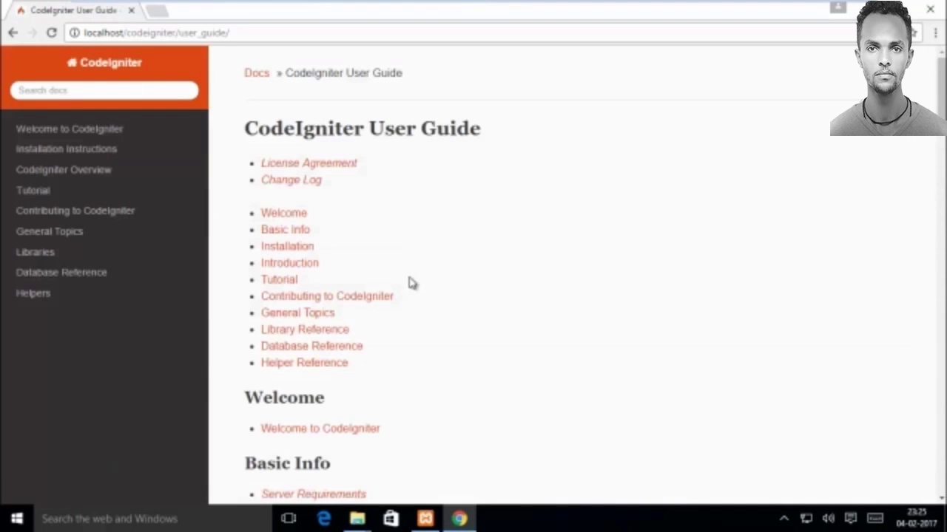
click(13, 34)
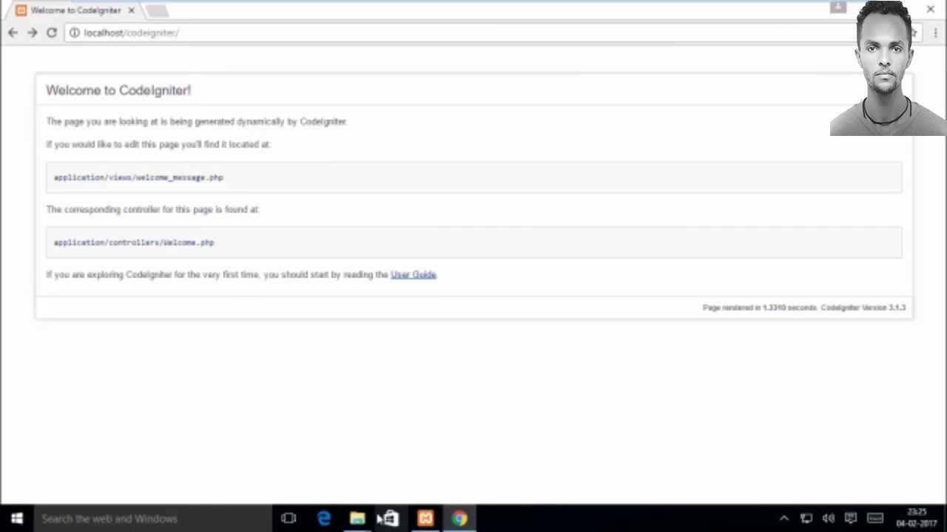
Switch to File Explorer to view the contents of the htdocs folder, and close its window
mouse_move(357, 520)
click(429, 454)
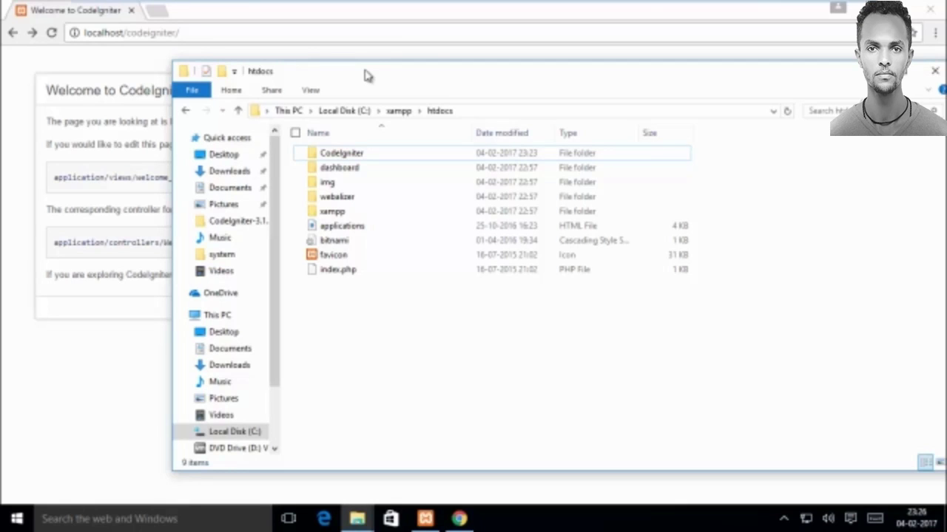
click(934, 70)
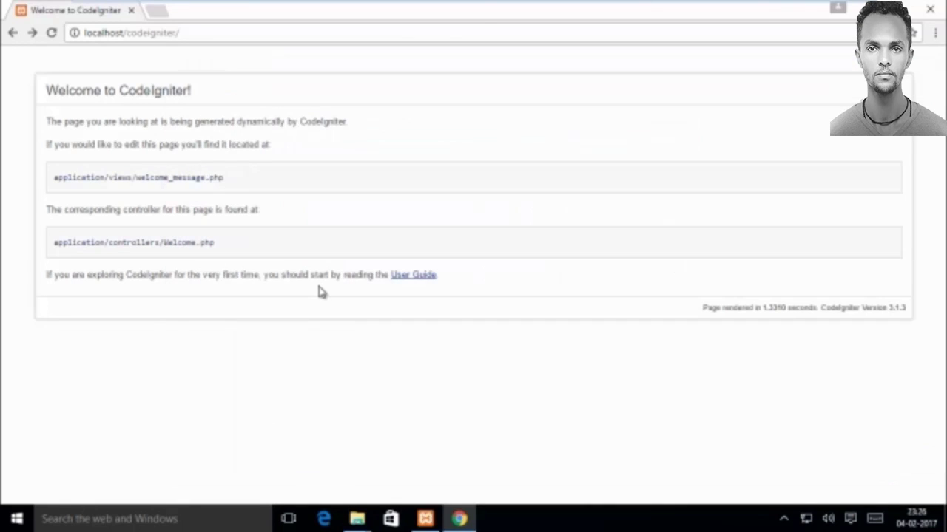